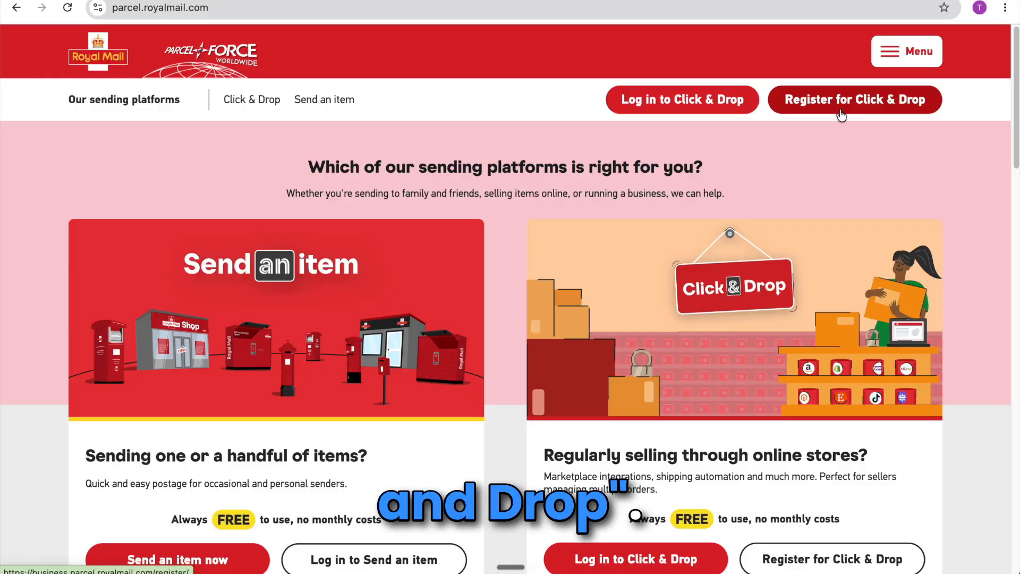
Register a Click & Drop business account, answering 10+, Business use and No, with title Mr.
left_click(842, 114)
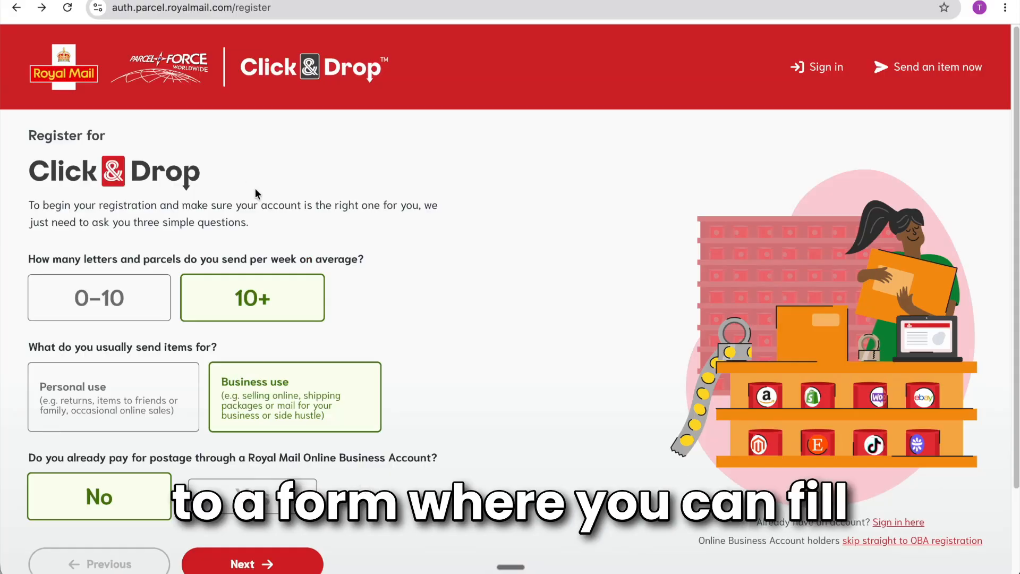
scroll(255, 189, "down", 1)
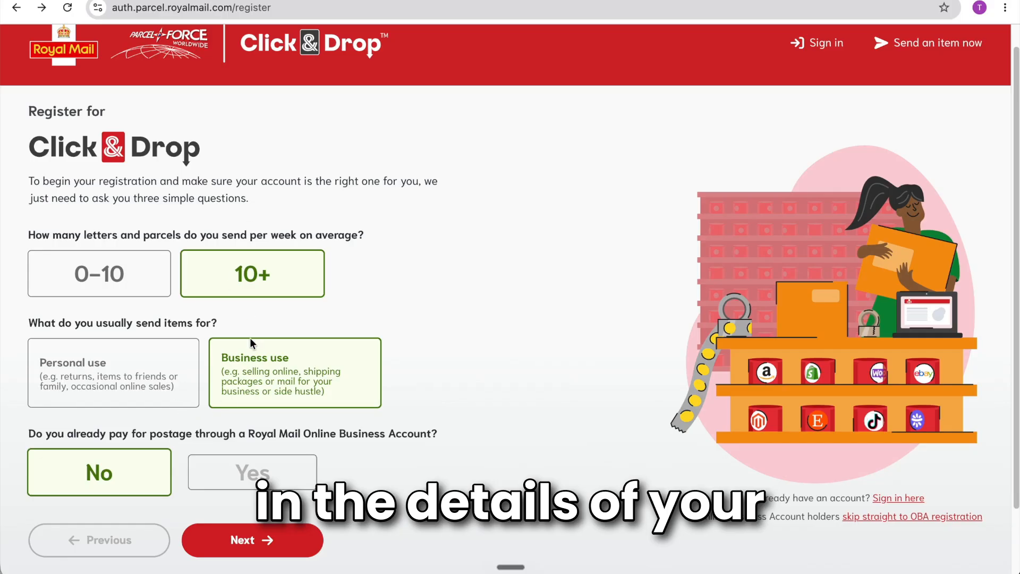
left_click(237, 535)
left_click(60, 303)
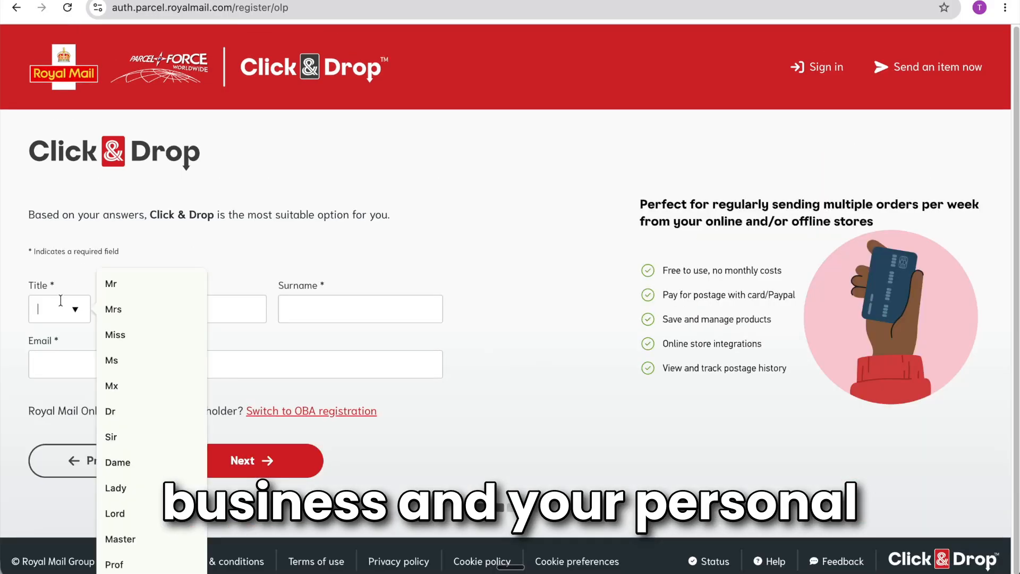
left_click(126, 286)
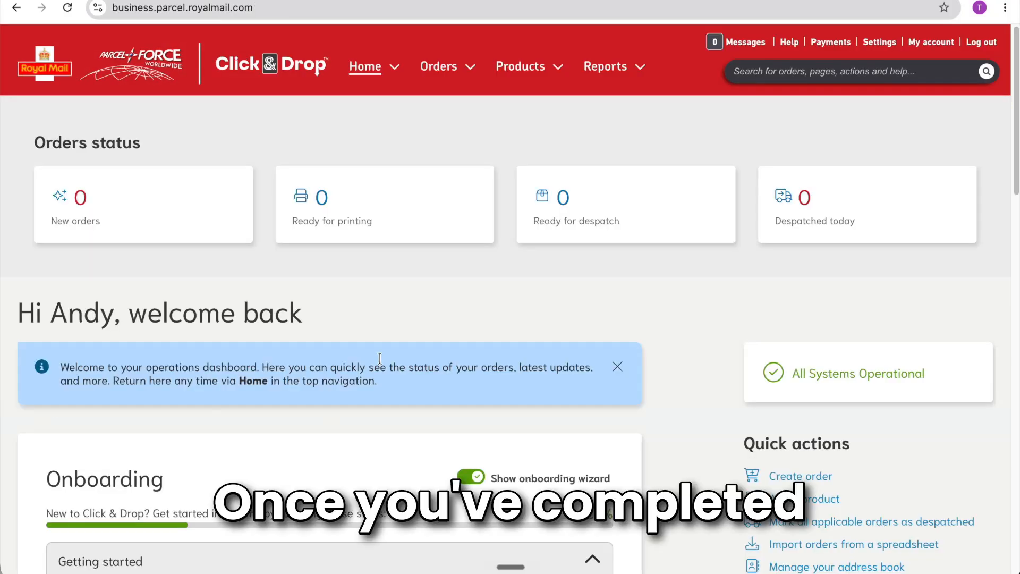
scroll(380, 359, "down", 1)
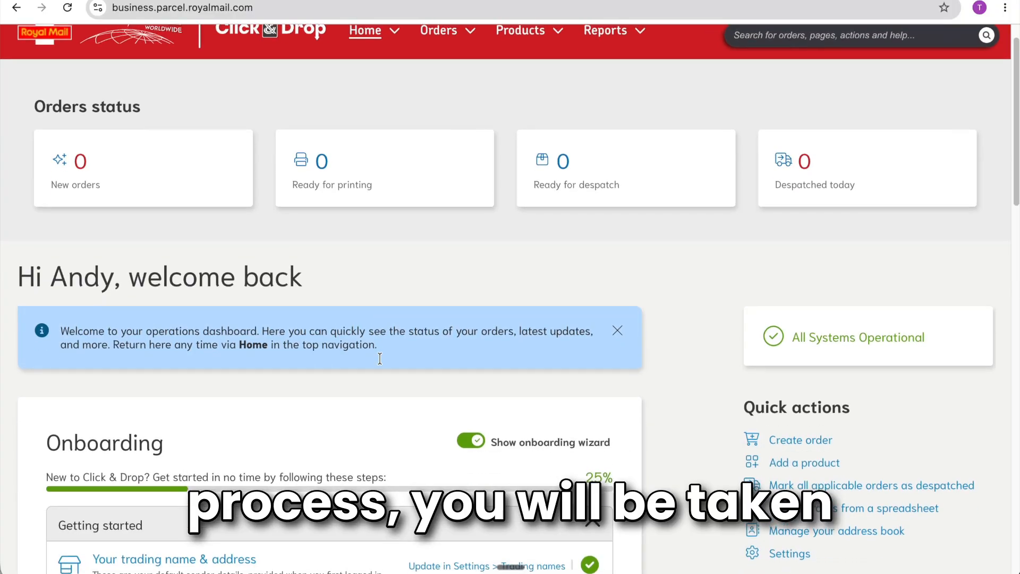
scroll(379, 358, "up", 1)
scroll(386, 360, "down", 1)
scroll(452, 399, "down", 4)
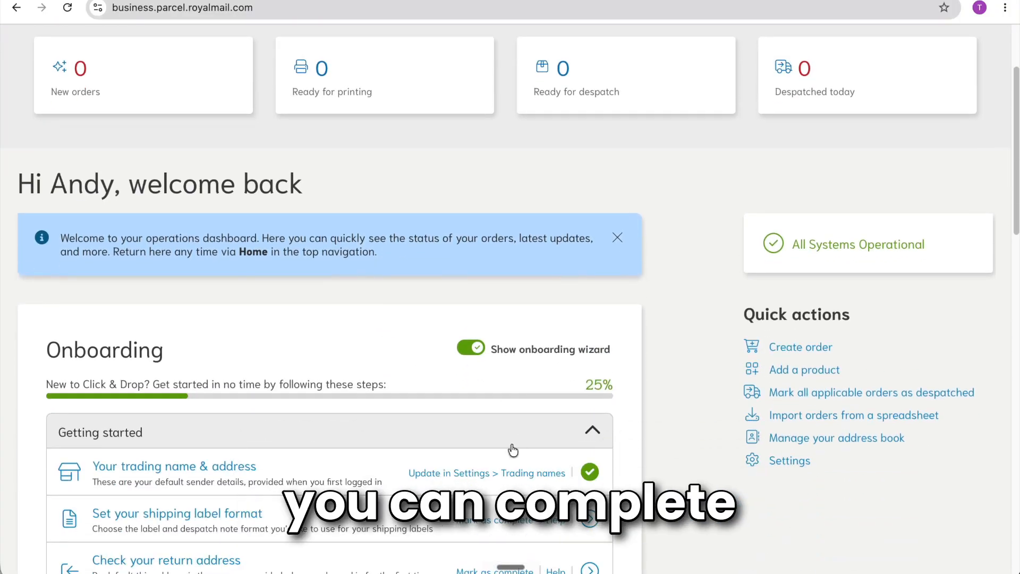
scroll(588, 444, "down", 2)
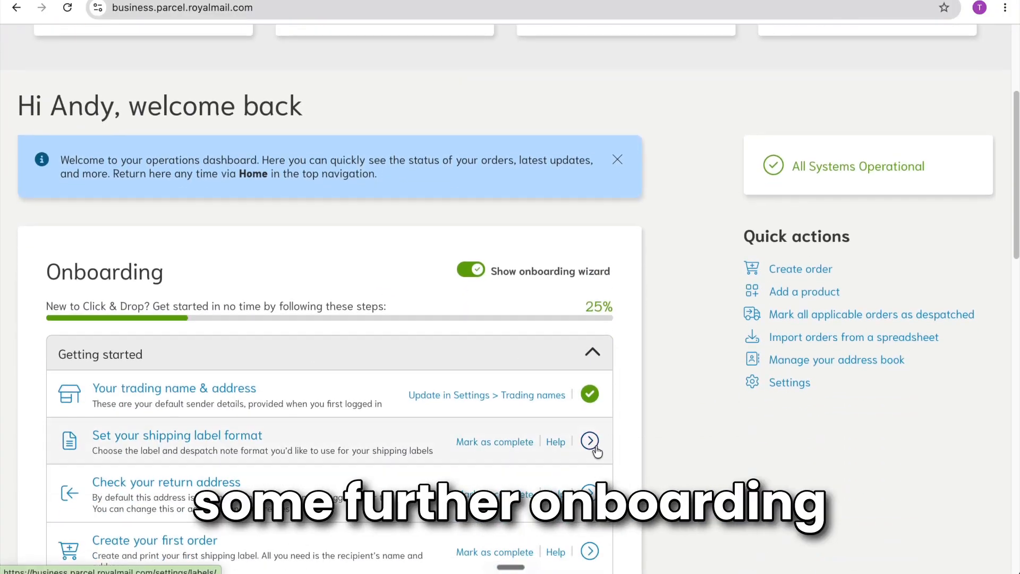
scroll(590, 447, "up", 5)
Go to the Orders overview and check that there are no open orders.
mouse_move(437, 44)
left_click(448, 71)
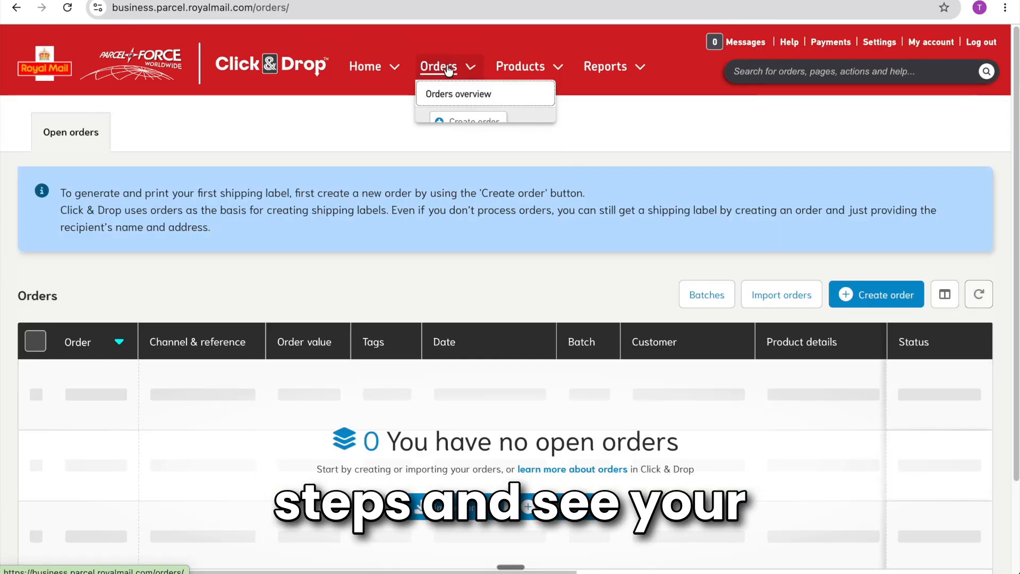
scroll(433, 346, "down", 1)
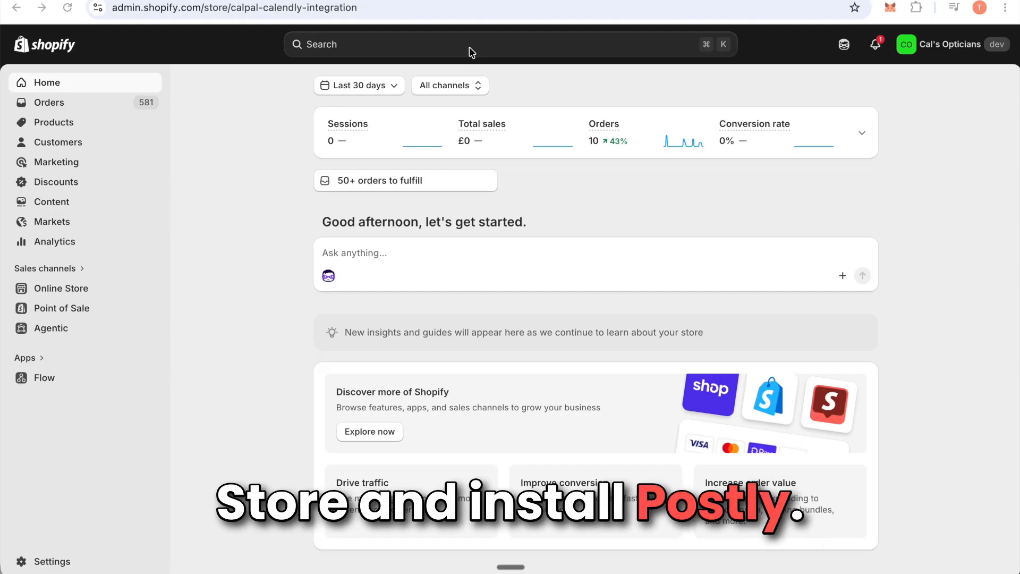
Search 'postly' in the App Store, install Postly: Click and Drop Sync and review its setup guide.
left_click(397, 47)
type("postly")
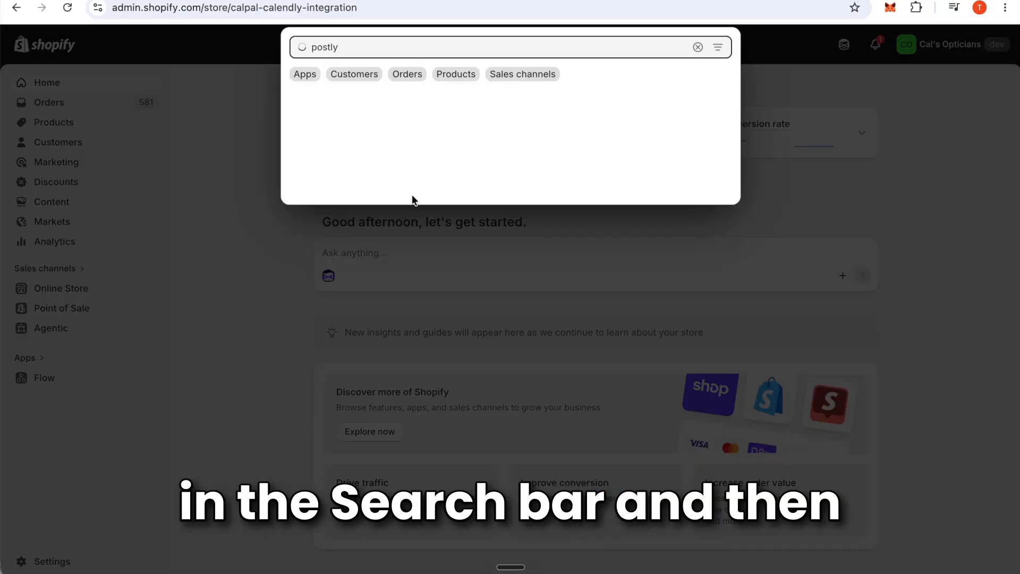
left_click(429, 184)
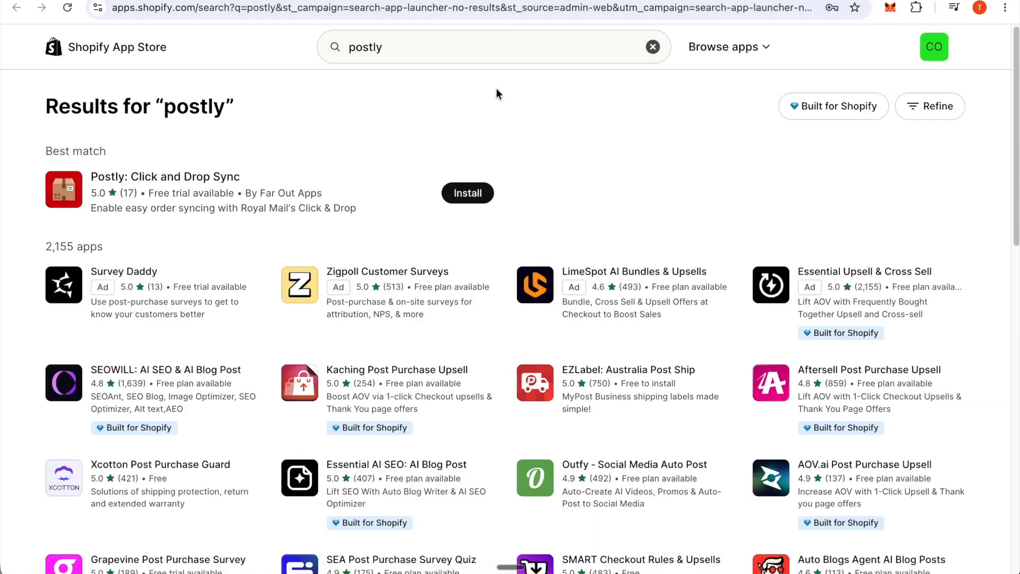
left_click(467, 193)
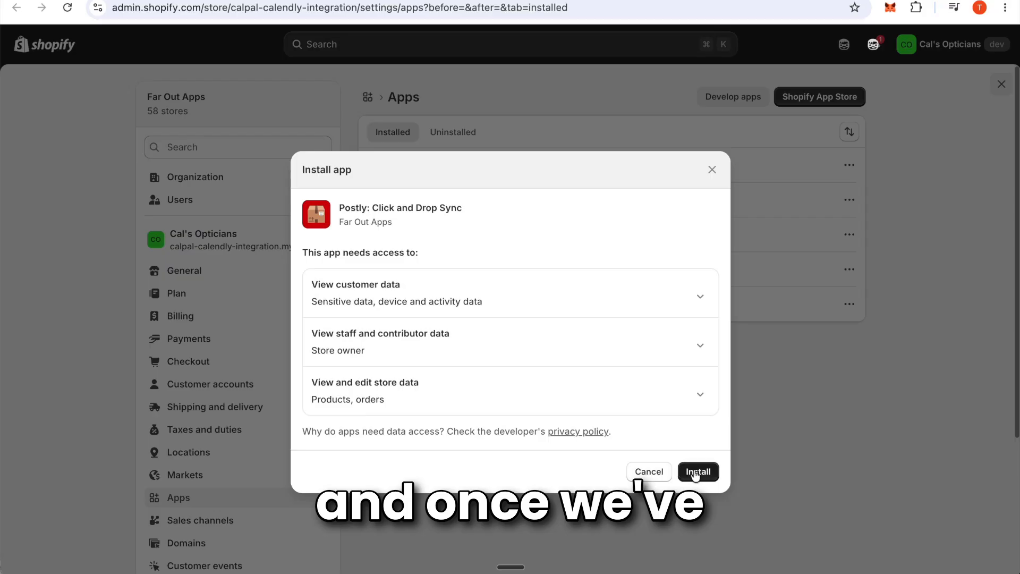
left_click(695, 473)
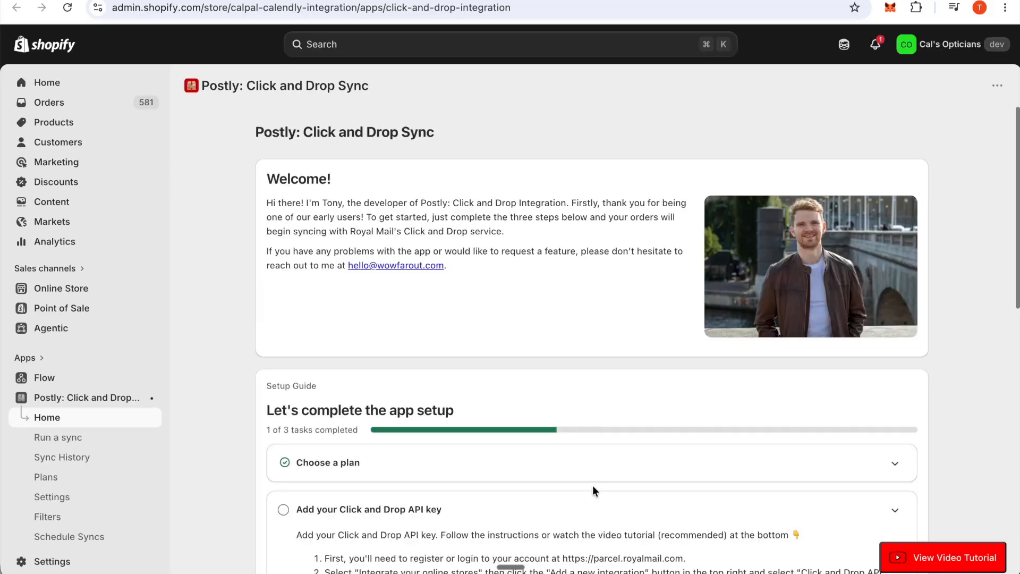
scroll(597, 458, "down", 1)
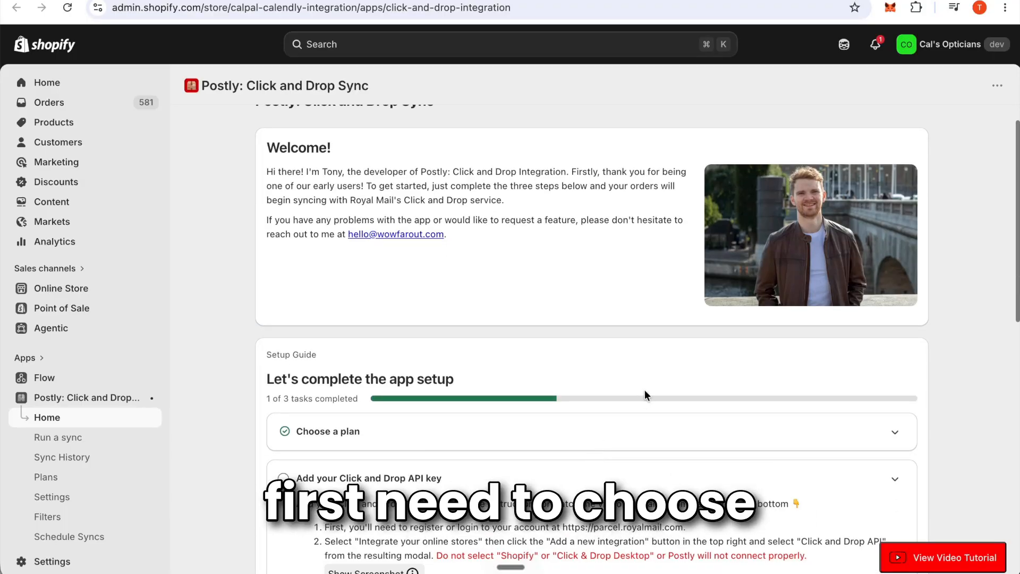
scroll(645, 395, "down", 5)
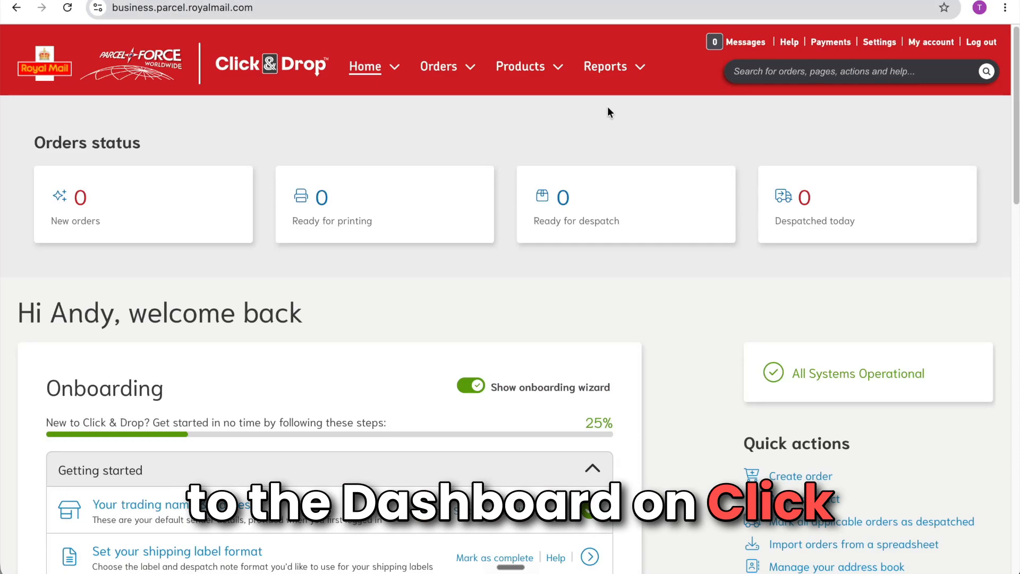
Under Settings > Integrations, add and save a Click & Drop API integration with all checkboxes blank.
left_click(877, 43)
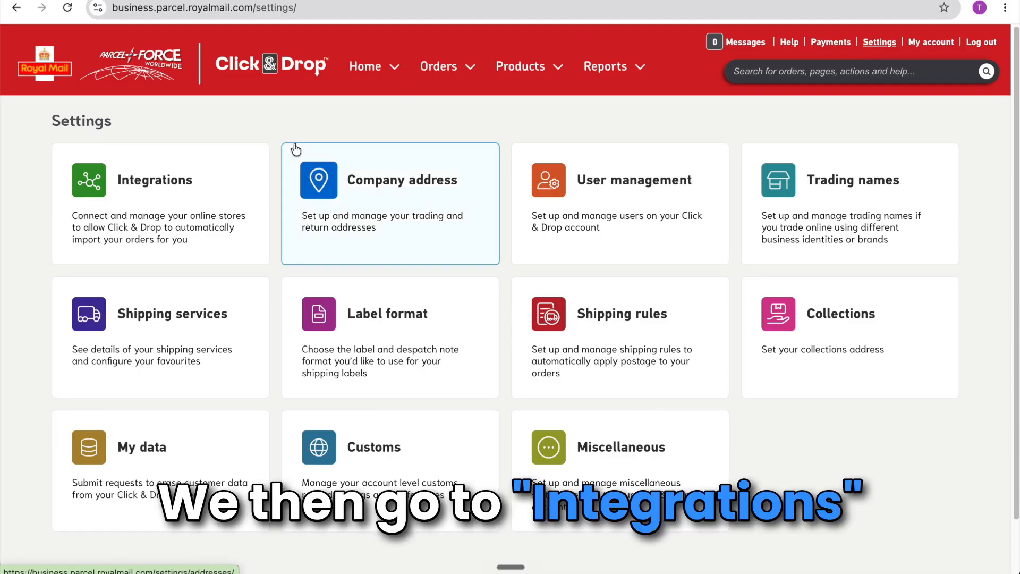
left_click(174, 206)
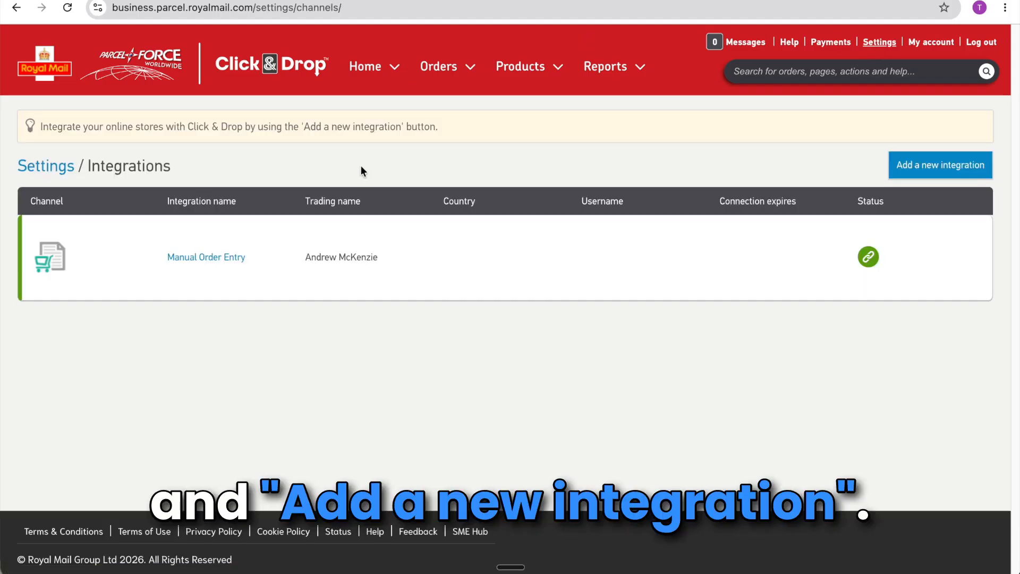
left_click(912, 165)
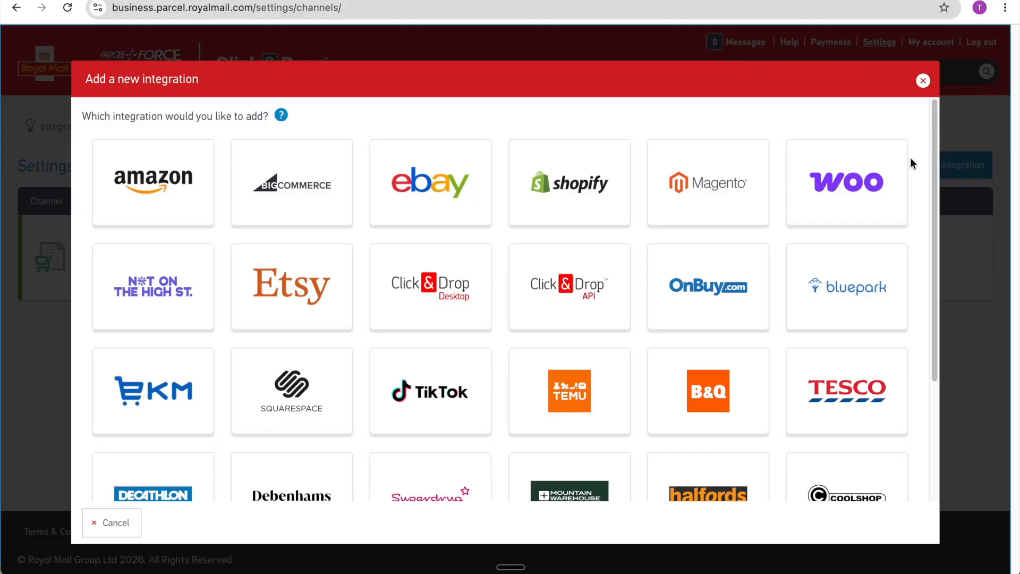
left_click(572, 301)
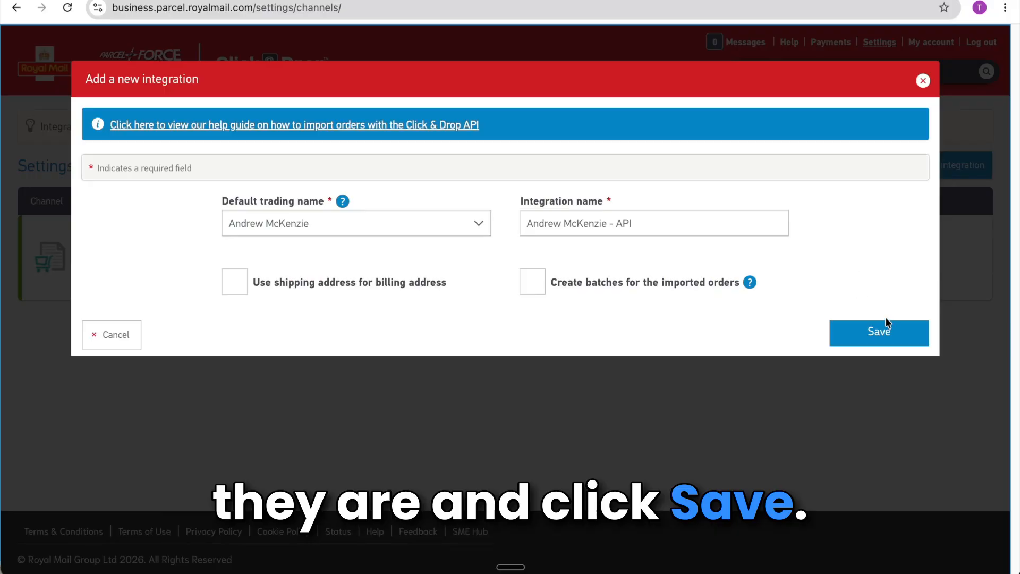
left_click(887, 333)
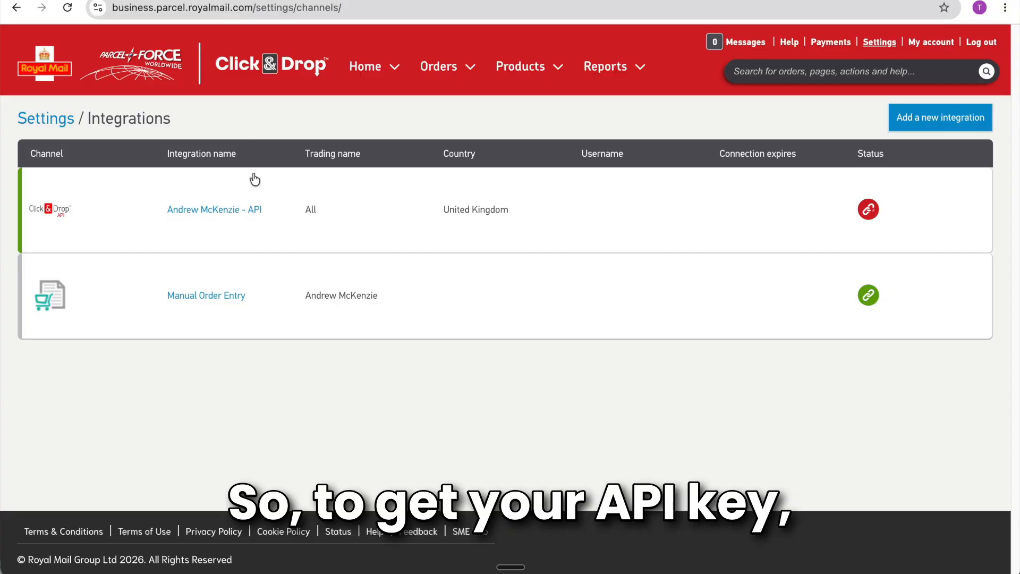
Copy the Click & Drop API integration's authorisation key and connect the integration.
left_click(253, 216)
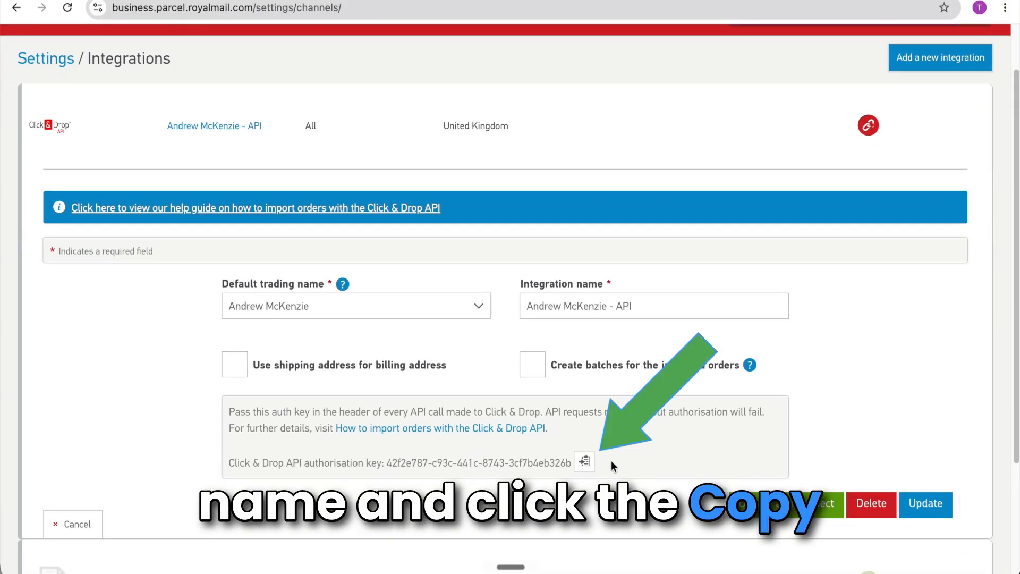
left_click(586, 464)
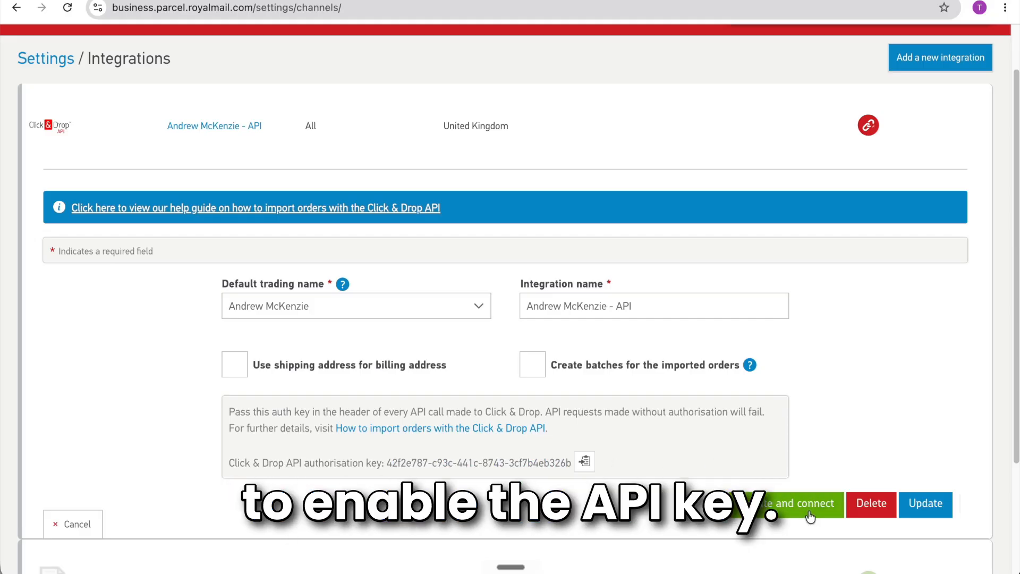
left_click(809, 512)
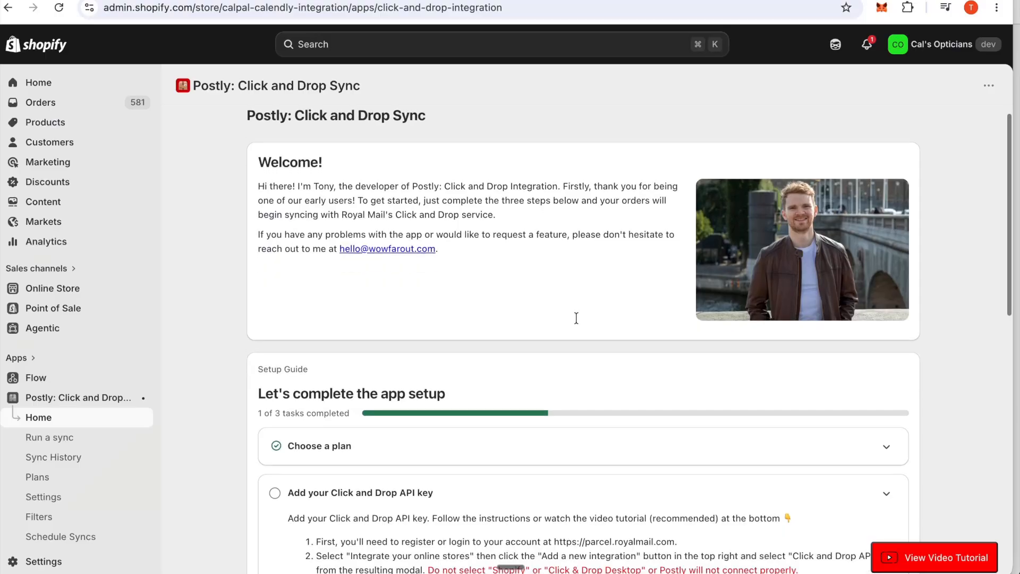
Paste the copied key into Postly's Click and Drop API Key field and save it.
scroll(577, 317, "down", 4)
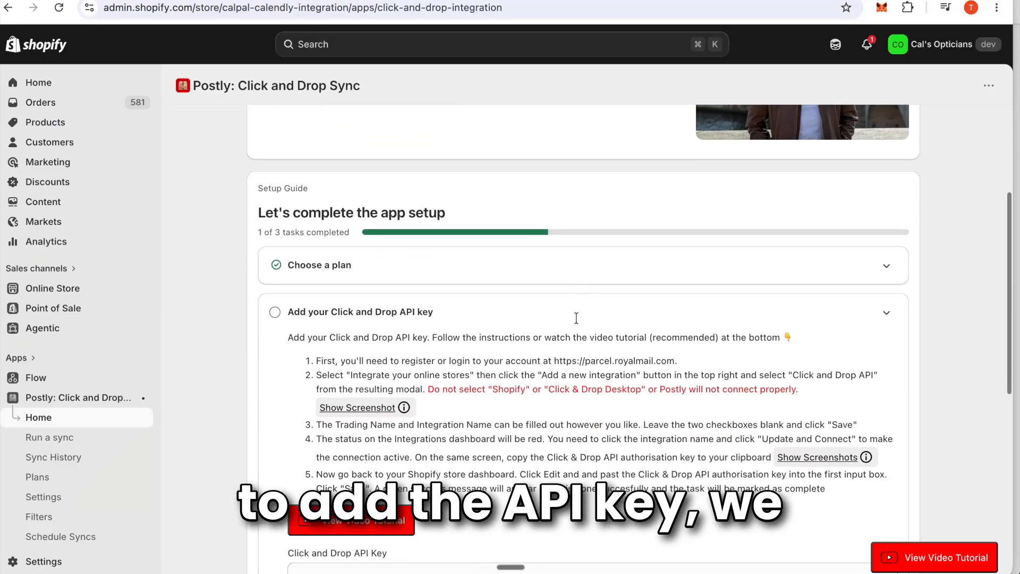
scroll(576, 318, "down", 2)
scroll(335, 303, "down", 1)
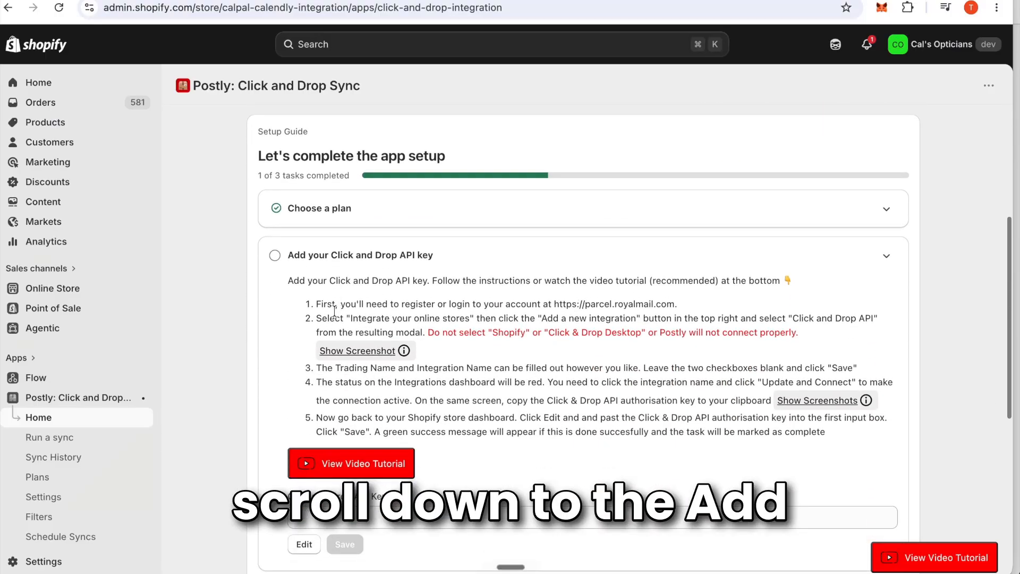
scroll(513, 453, "down", 1)
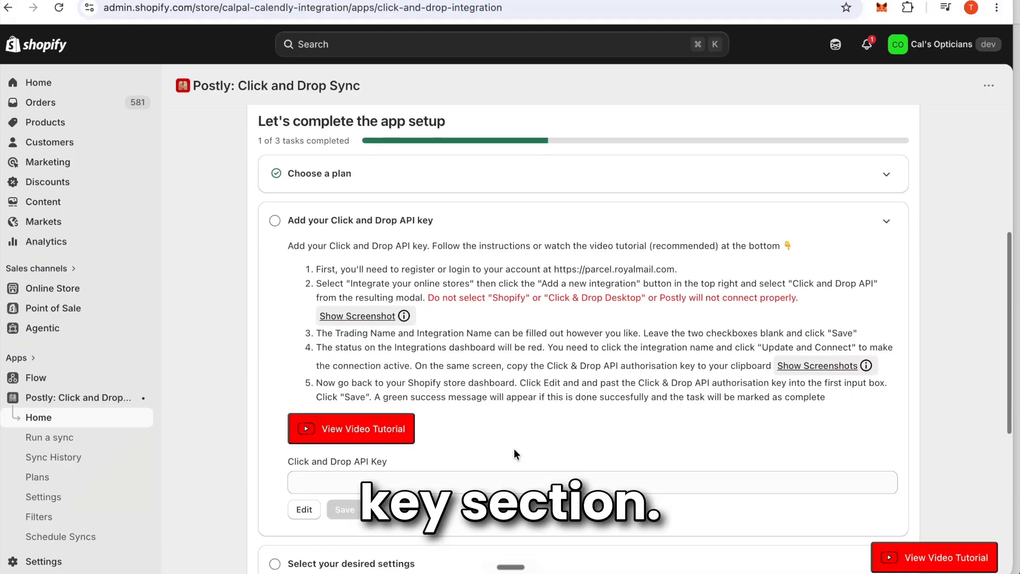
left_click(357, 484)
key("super+v")
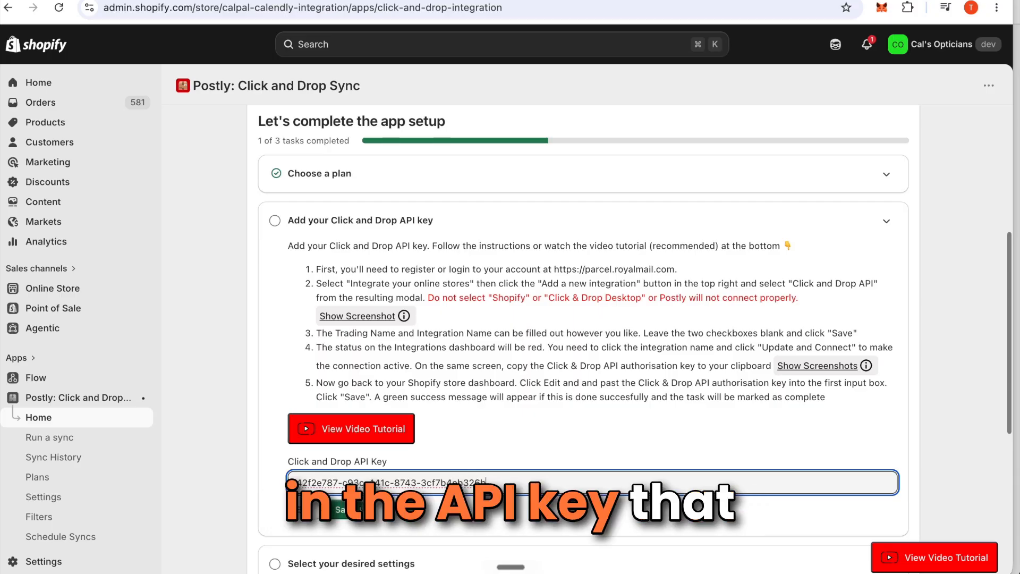
left_click(345, 510)
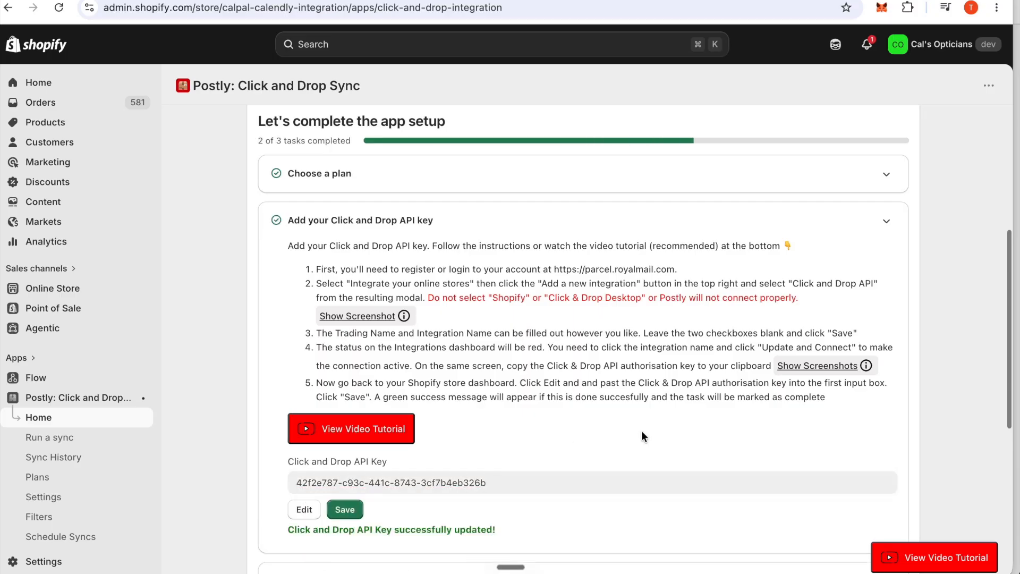
scroll(521, 331, "down", 5)
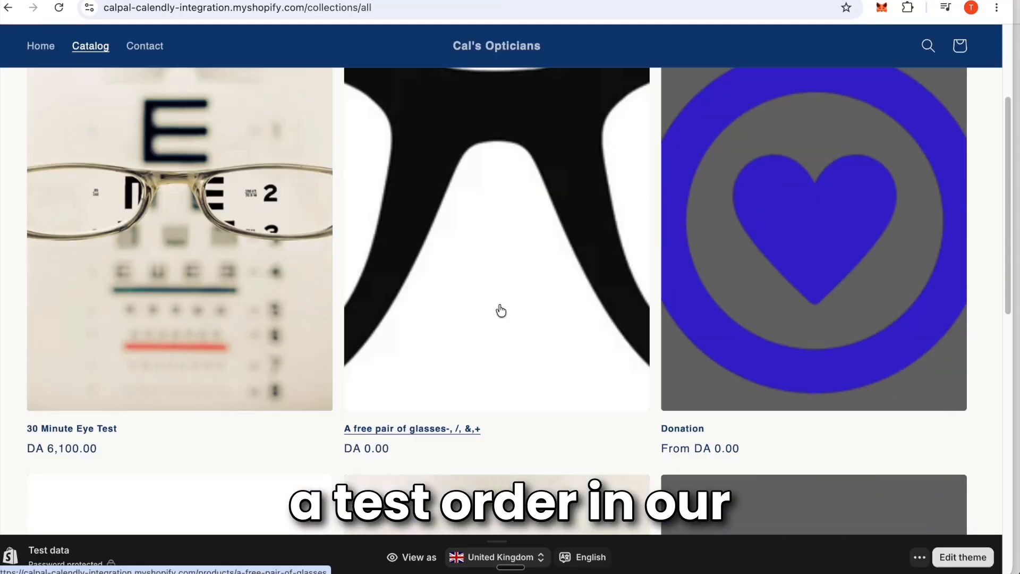
Buy the free glasses, entering a test customer's e-mail, name and UK address, and complete the order.
left_click(499, 310)
left_click(761, 471)
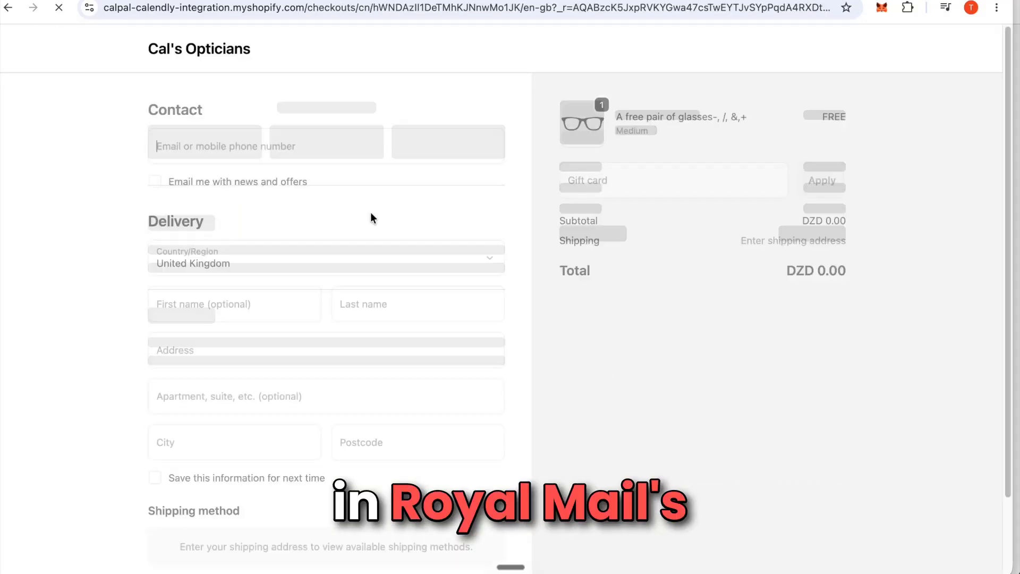
left_click(277, 146)
left_click(236, 300)
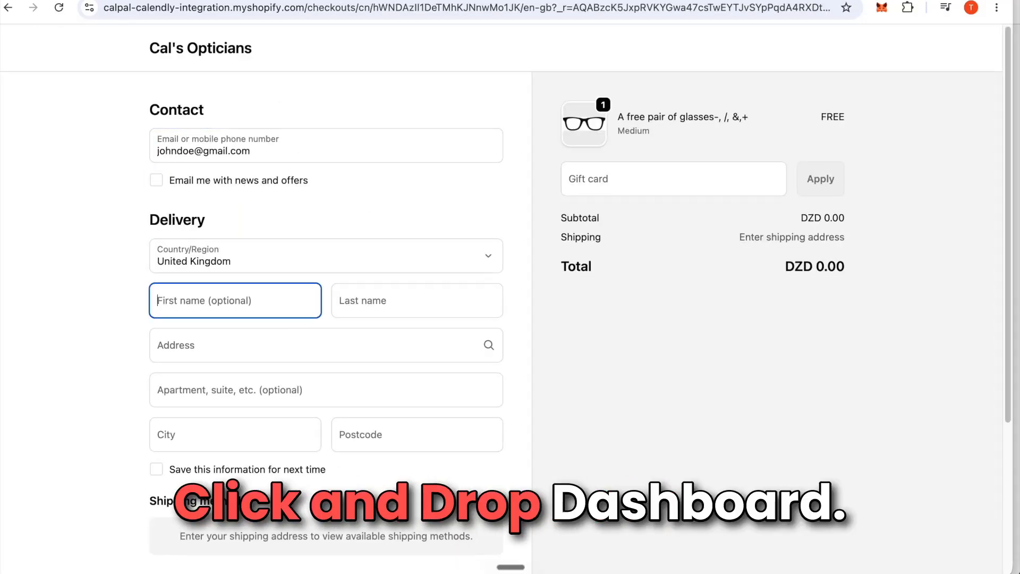
type("john")
key("Tab")
type("Doe")
key("Tab")
type("trafa")
left_click(276, 152)
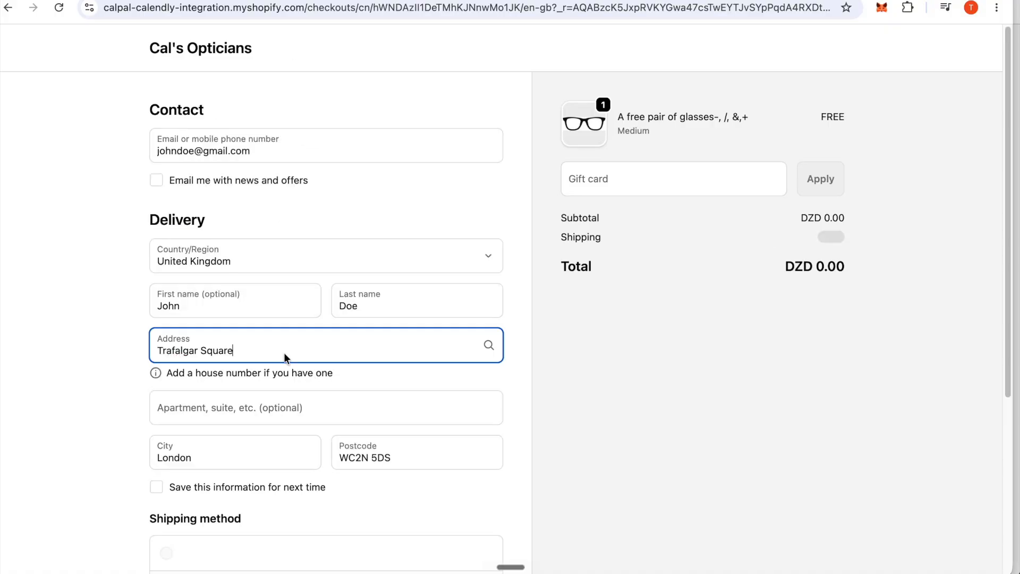
scroll(285, 355, "down", 5)
left_click(312, 480)
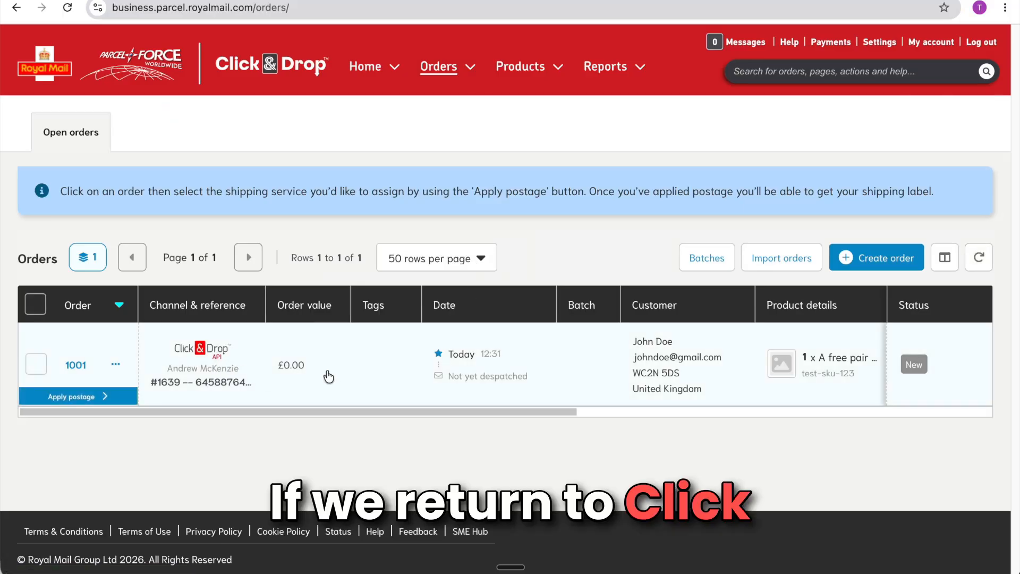
Apply Royal Mail 1st Class Small Parcel postage to the test order and open its label PDF.
scroll(336, 377, "right", 5)
scroll(336, 376, "left", 8)
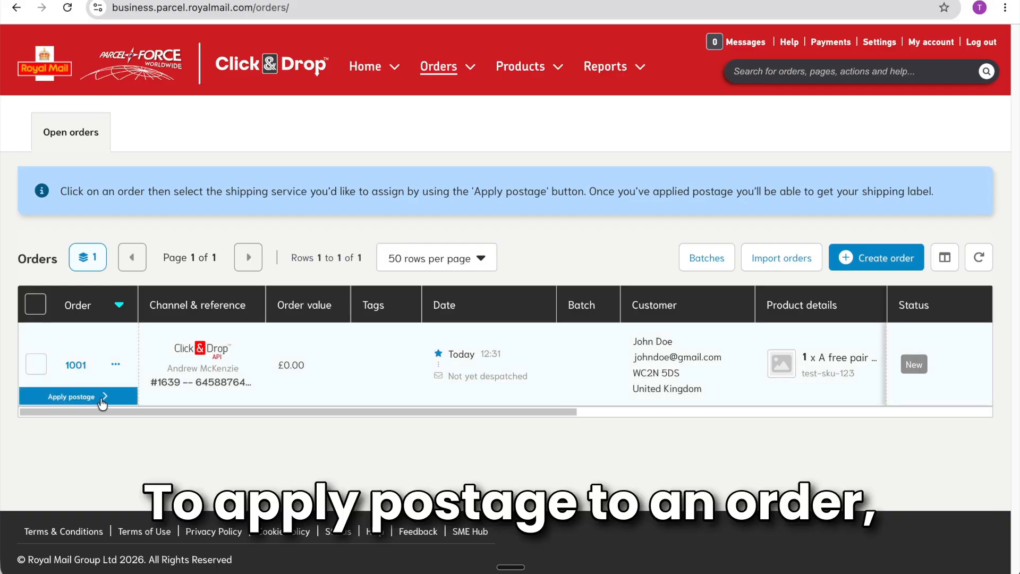
left_click(104, 403)
scroll(296, 303, "down", 8)
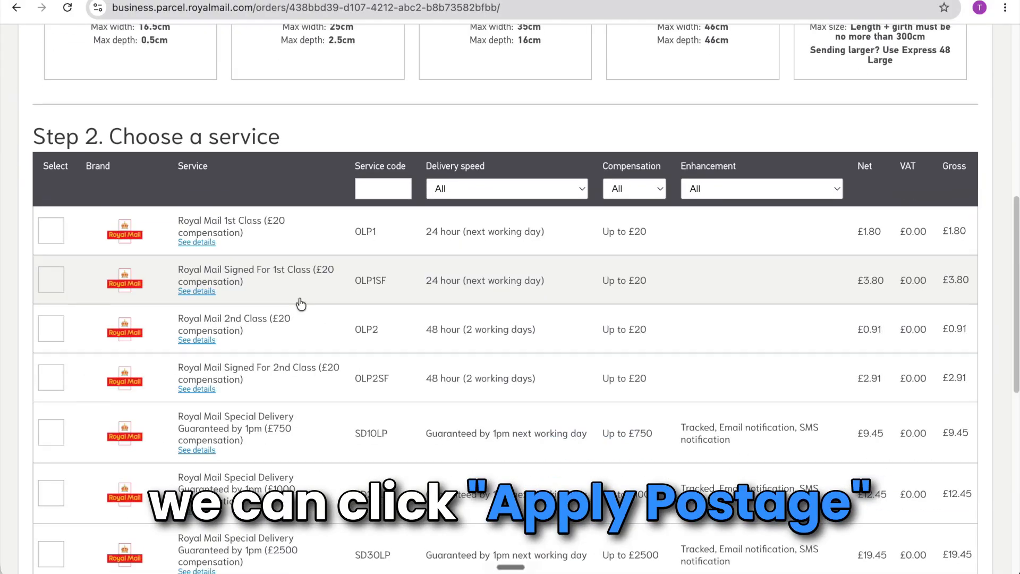
left_click(51, 221)
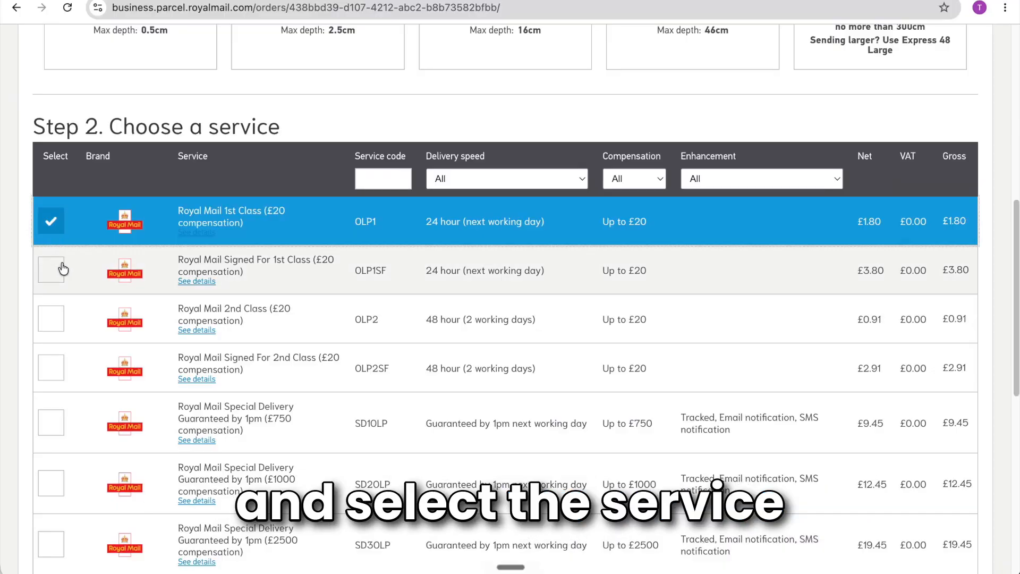
scroll(62, 269, "up", 5)
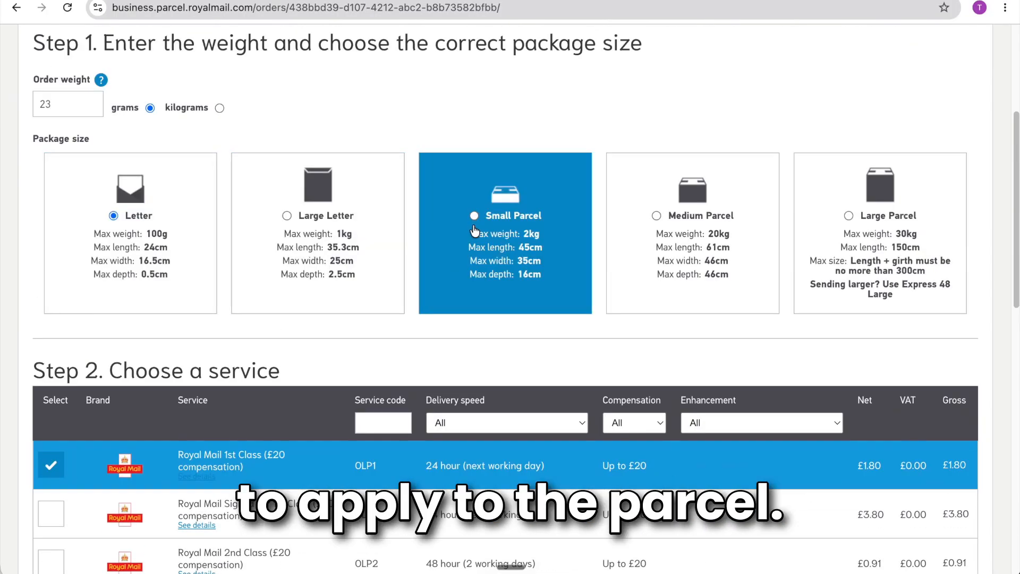
left_click(474, 230)
scroll(475, 231, "down", 10)
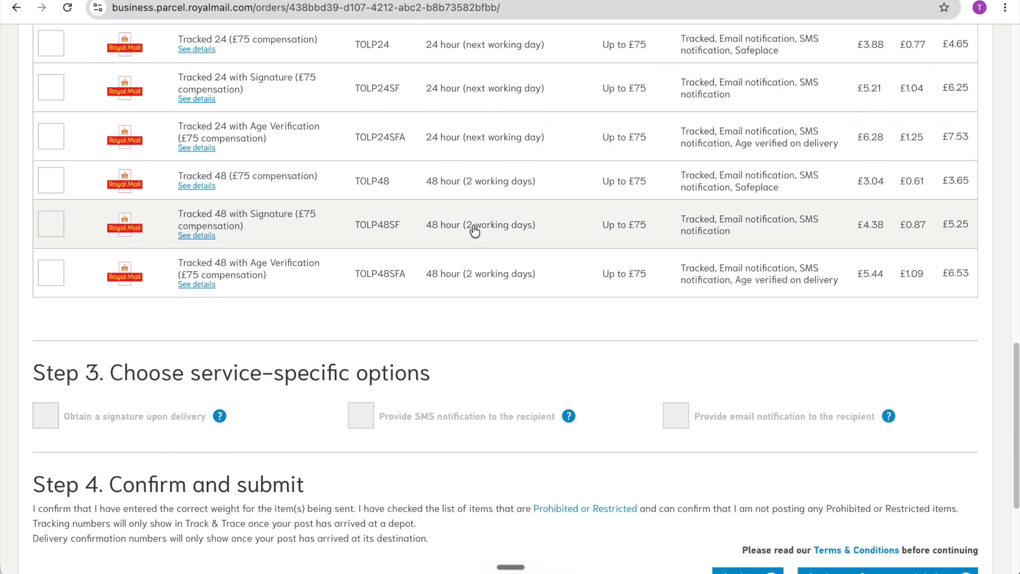
scroll(834, 330, "down", 4)
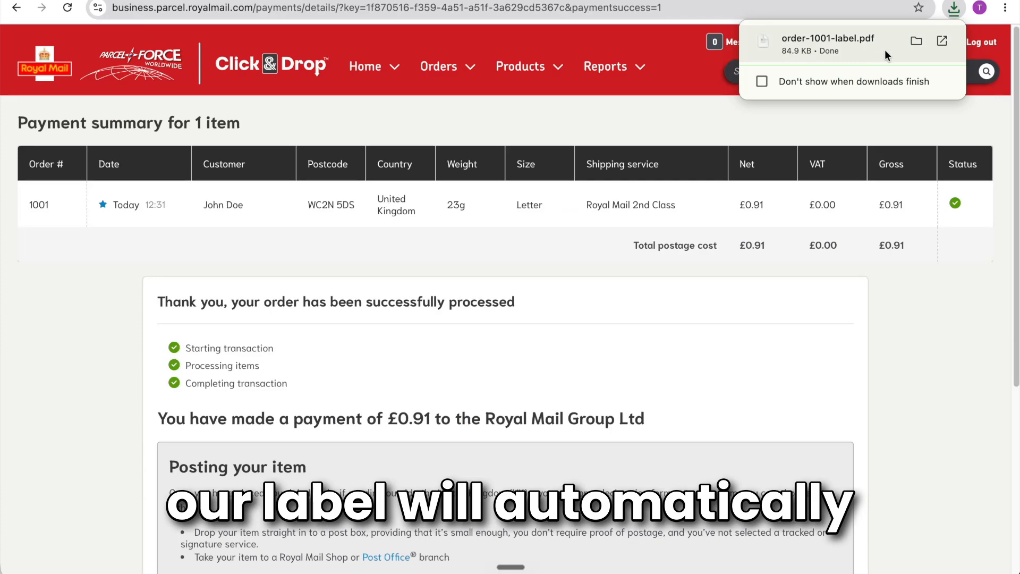
left_click(885, 50)
scroll(609, 225, "up", 2)
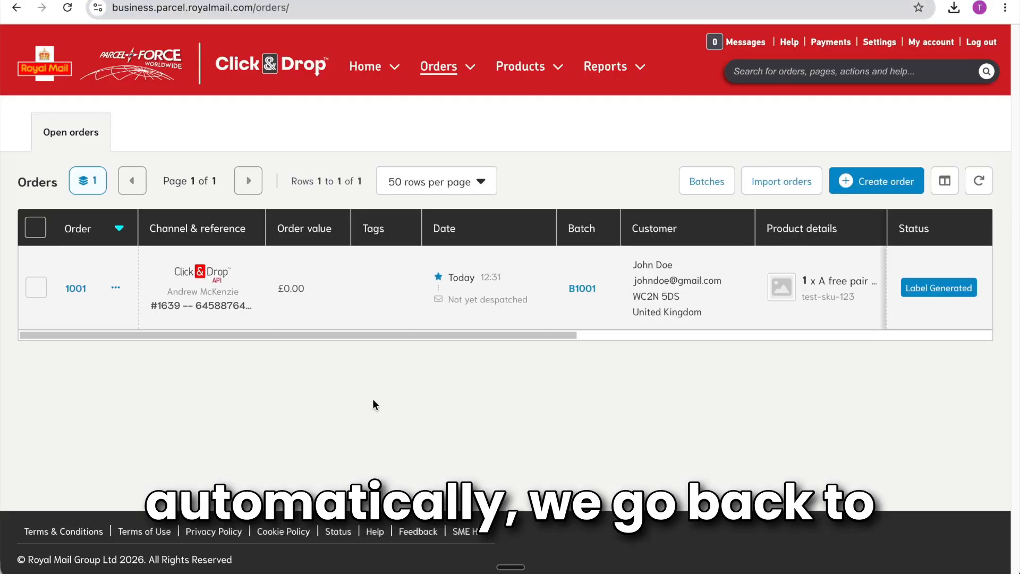
Mark the test order despatched, sync despatched orders back to Shopify via Postly, and view the order.
left_click(116, 288)
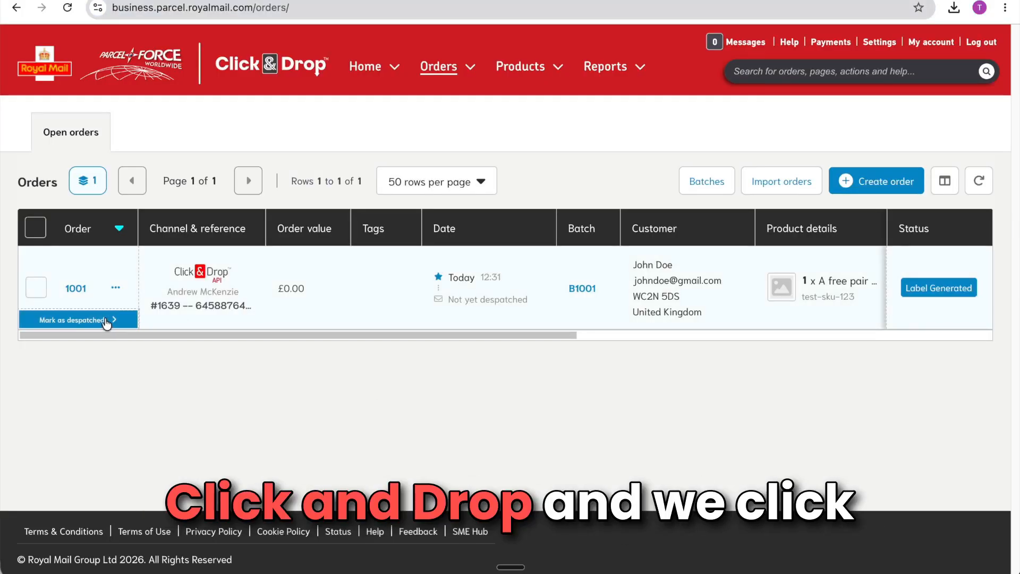
left_click(50, 319)
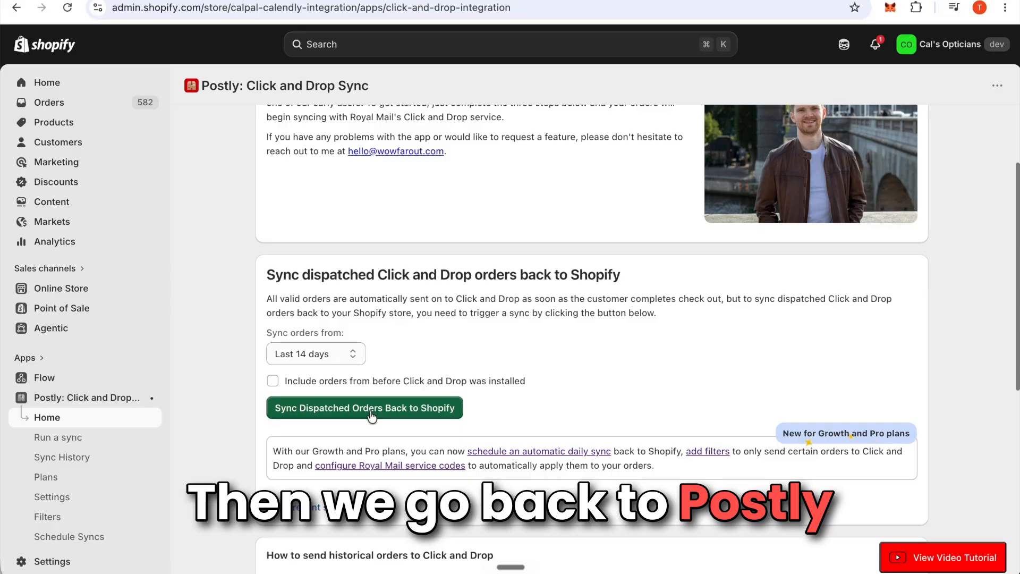
left_click(370, 412)
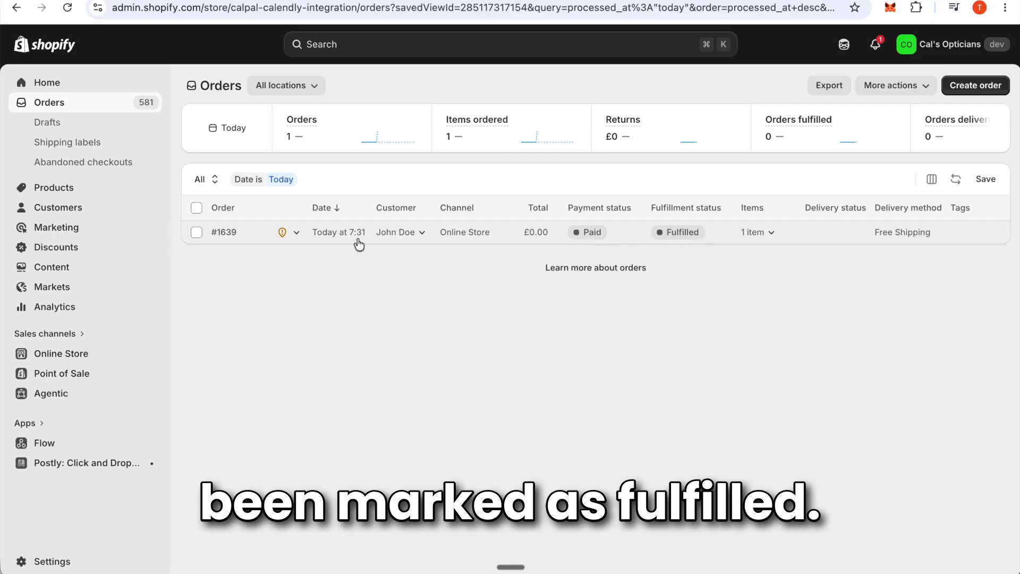
left_click(222, 232)
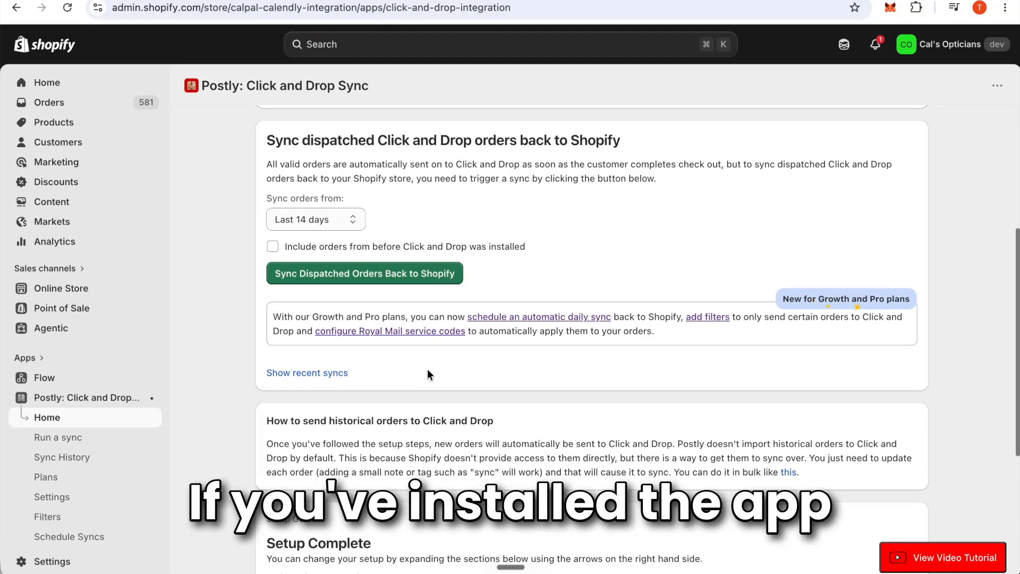
Scroll through the Postly home page to review its content.
scroll(428, 369, "down", 1)
scroll(476, 350, "down", 3)
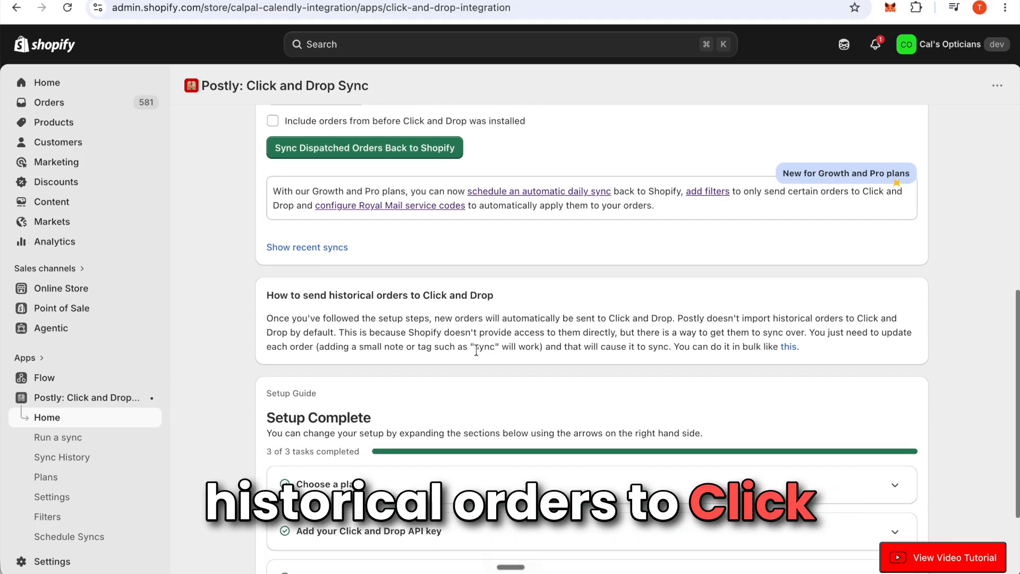
scroll(476, 349, "up", 1)
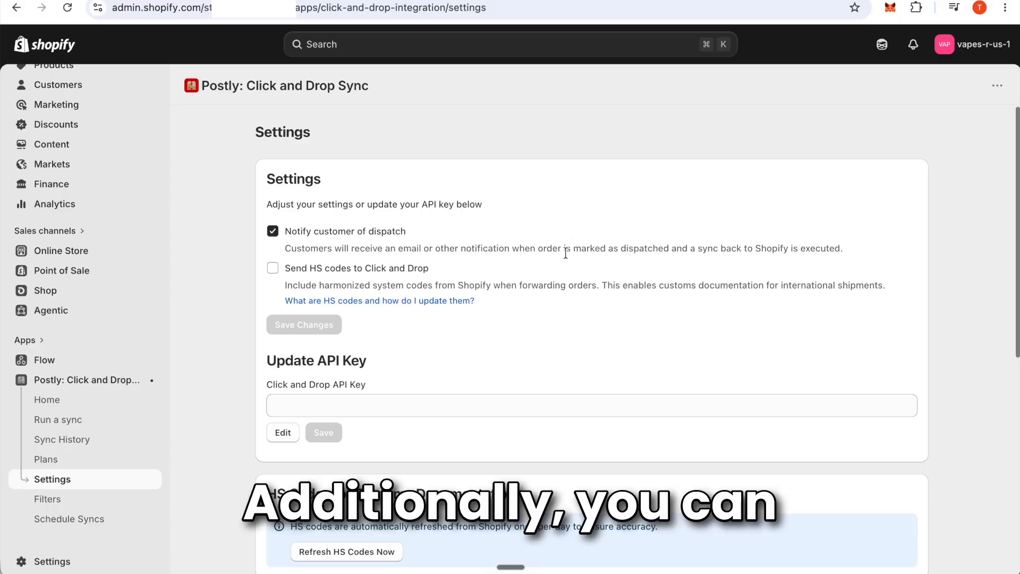
Tick Send HS codes to Click and Drop and read the 'What are HS codes' explanation.
left_click(350, 275)
left_click(467, 301)
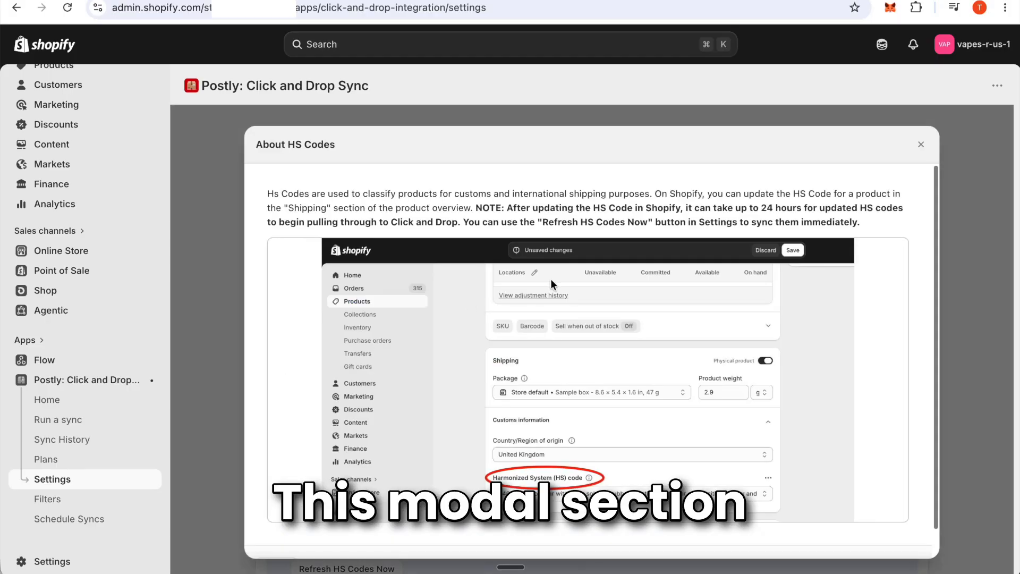
scroll(862, 166, "down", 1)
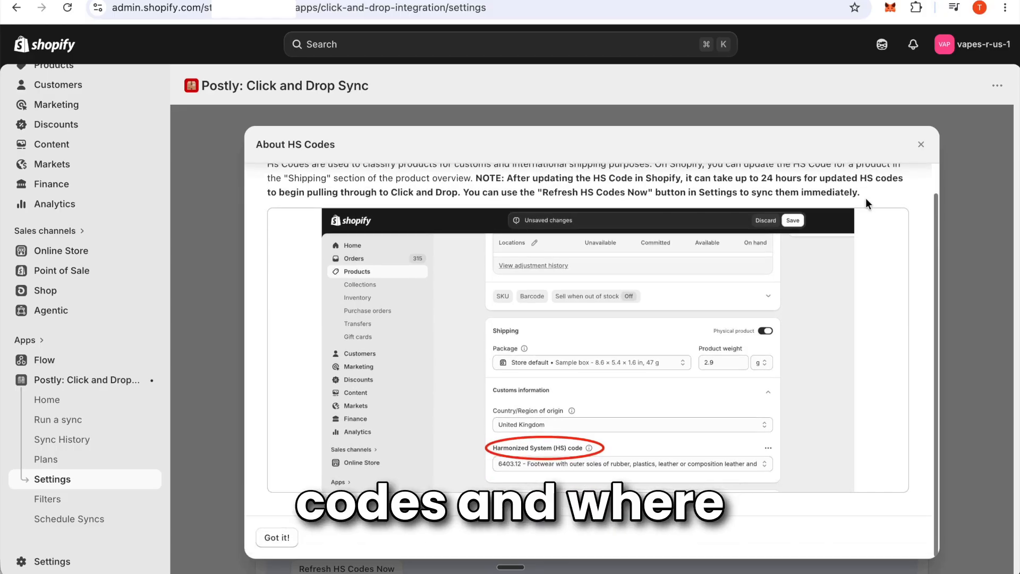
scroll(866, 198, "up", 1)
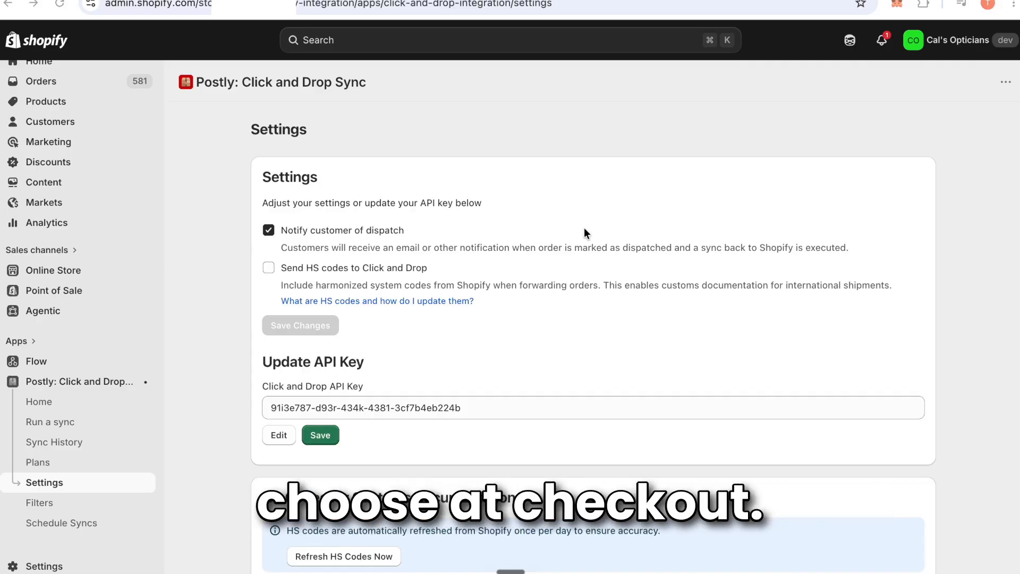
scroll(584, 228, "down", 2)
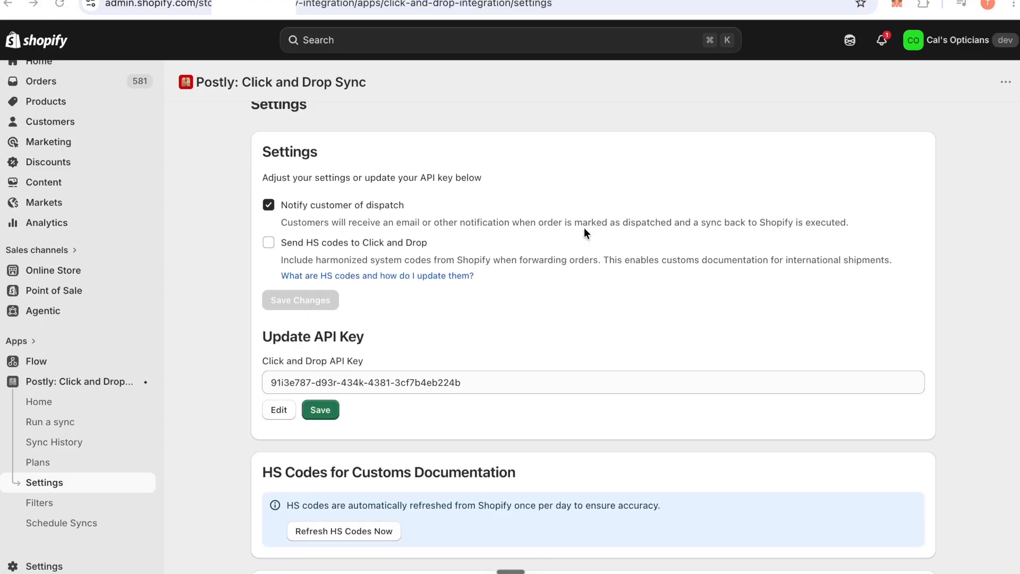
scroll(585, 228, "up", 2)
scroll(585, 228, "up", 1)
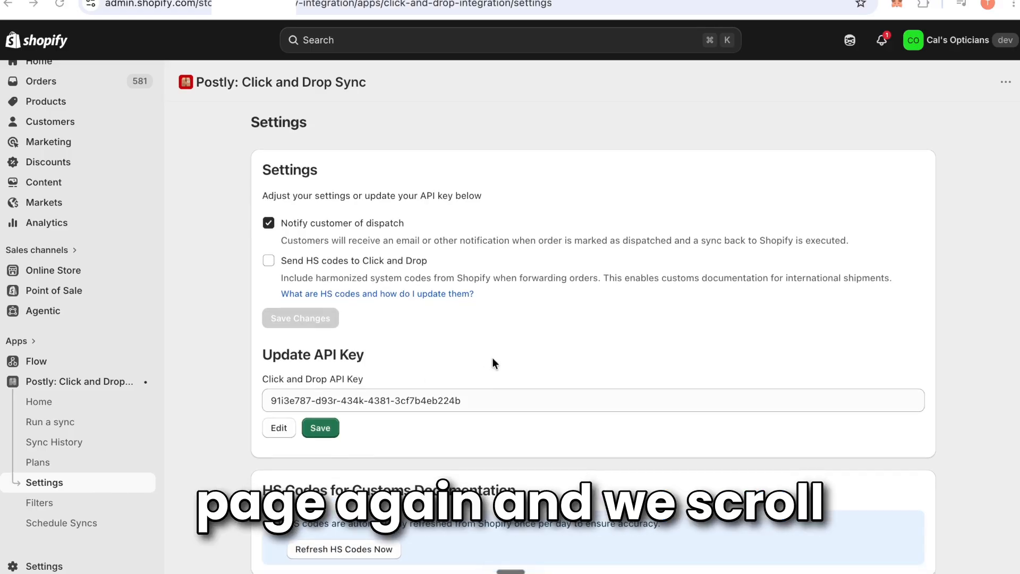
scroll(492, 357, "down", 13)
scroll(493, 363, "up", 2)
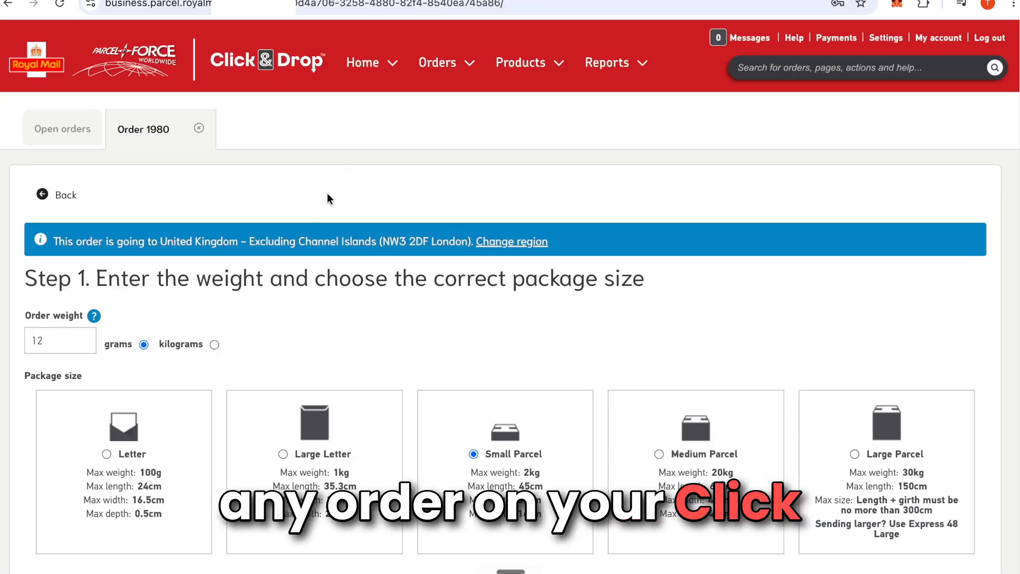
Scroll down the Click & Drop page to Step 2's list of Royal Mail service codes.
scroll(384, 217, "down", 1)
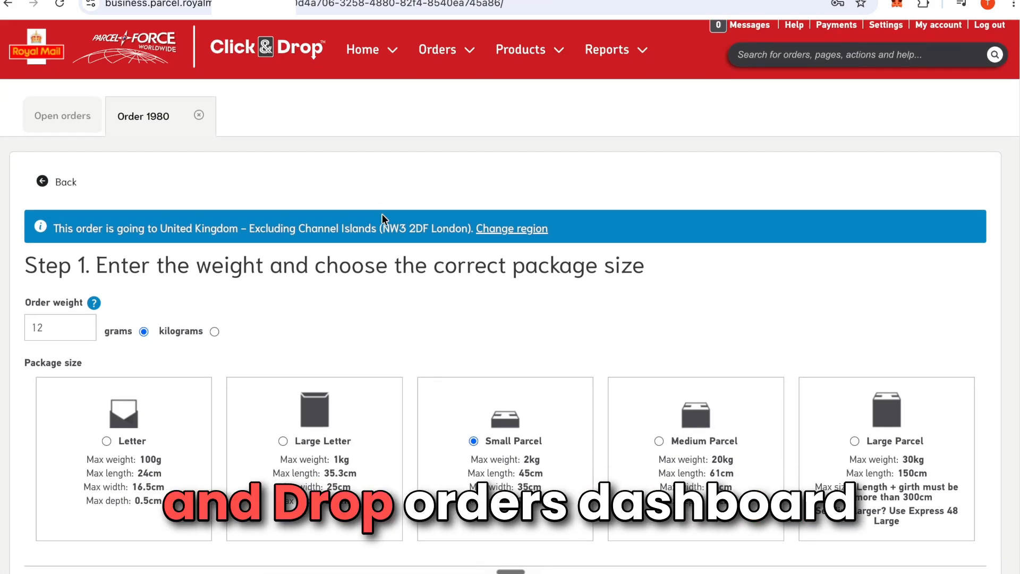
scroll(427, 363, "down", 3)
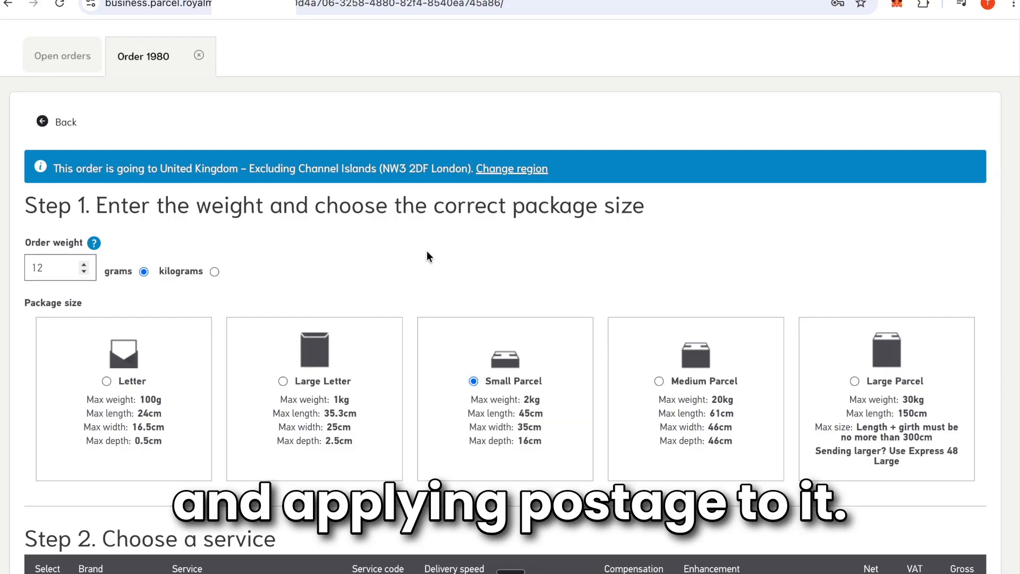
scroll(416, 419, "down", 2)
scroll(546, 358, "down", 2)
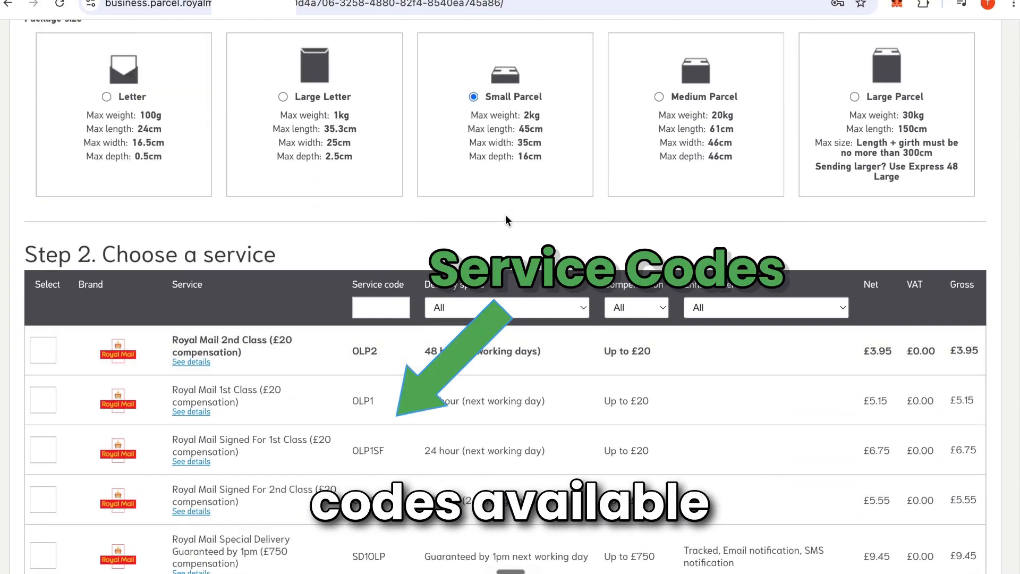
scroll(138, 182, "up", 2)
scroll(361, 356, "down", 2)
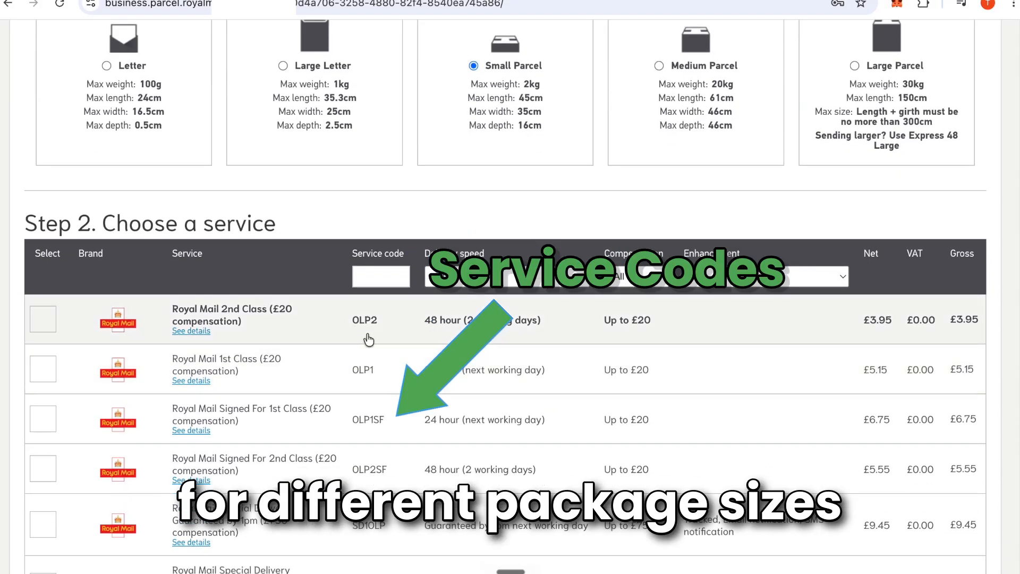
scroll(421, 361, "down", 1)
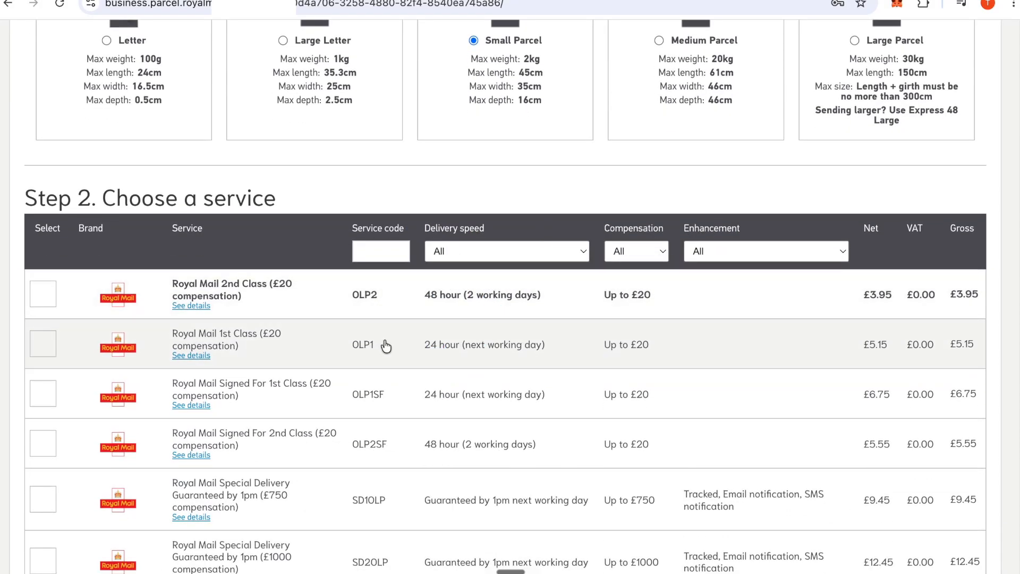
scroll(386, 348, "down", 1)
scroll(385, 348, "down", 3)
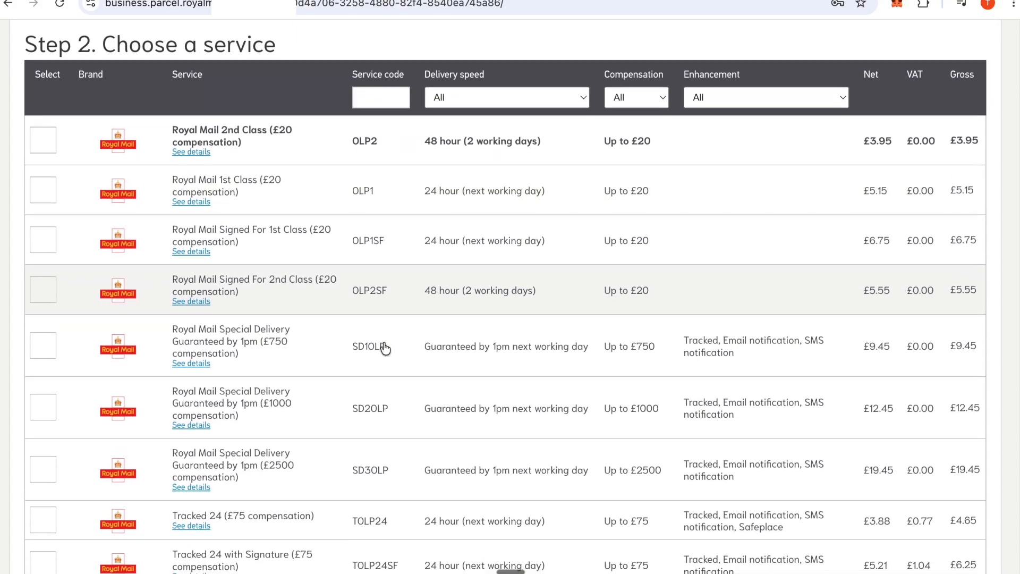
Copy the 1st Class code OLP1 and return to Postly's Free Shipping service code field.
left_click_drag(381, 198, 352, 198)
key("ctrl+c")
left_click(352, 198)
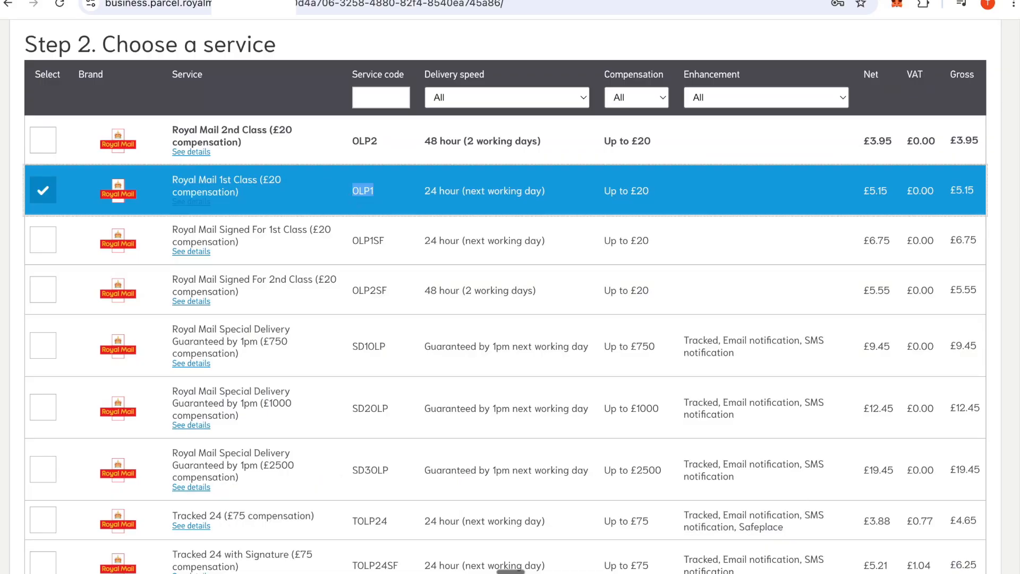
left_click(256, 0)
left_click(618, 281)
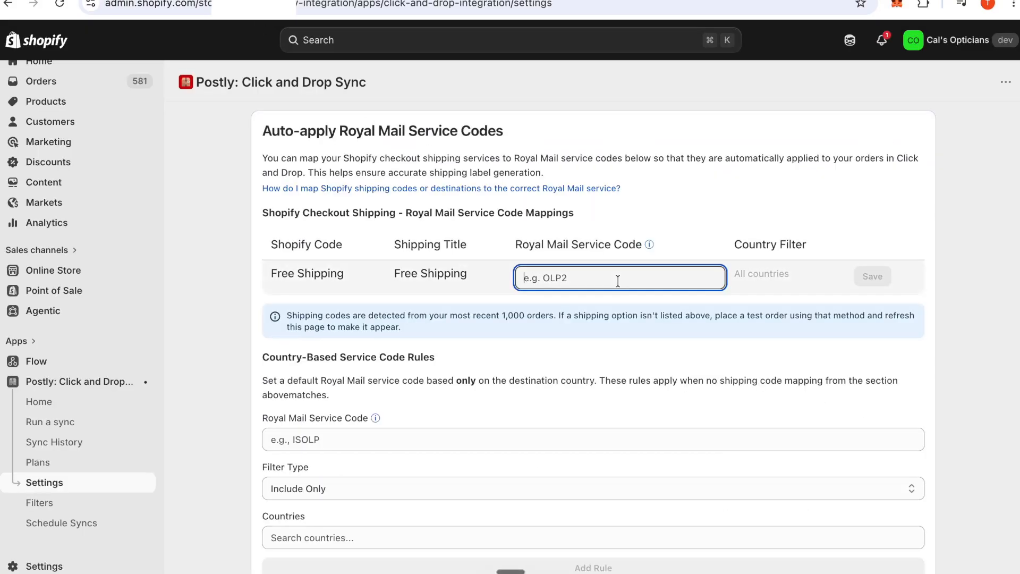
Paste OLP1 as the Free Shipping row's Royal Mail service code and save the mapping.
key("ctrl+v")
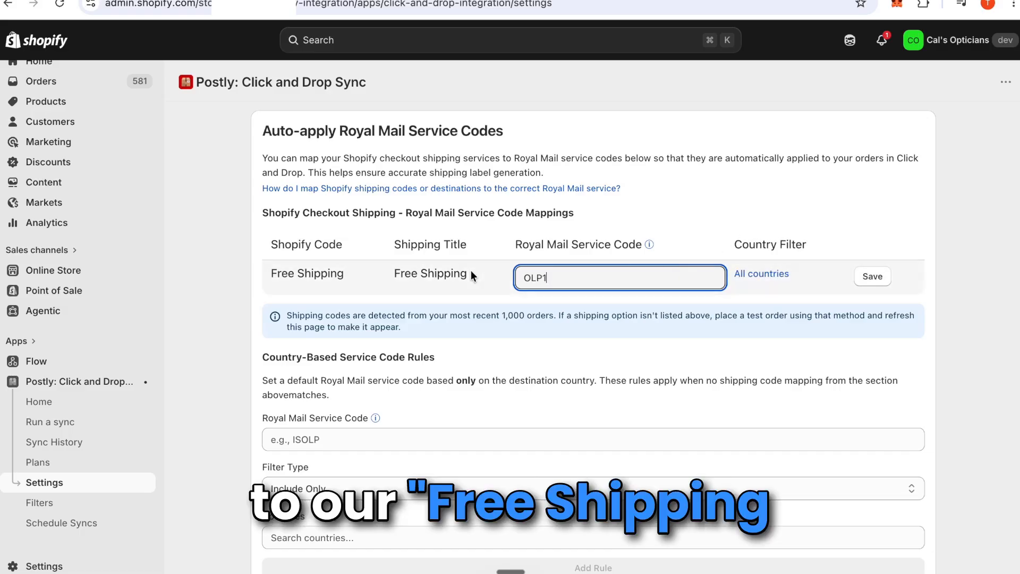
left_click(879, 286)
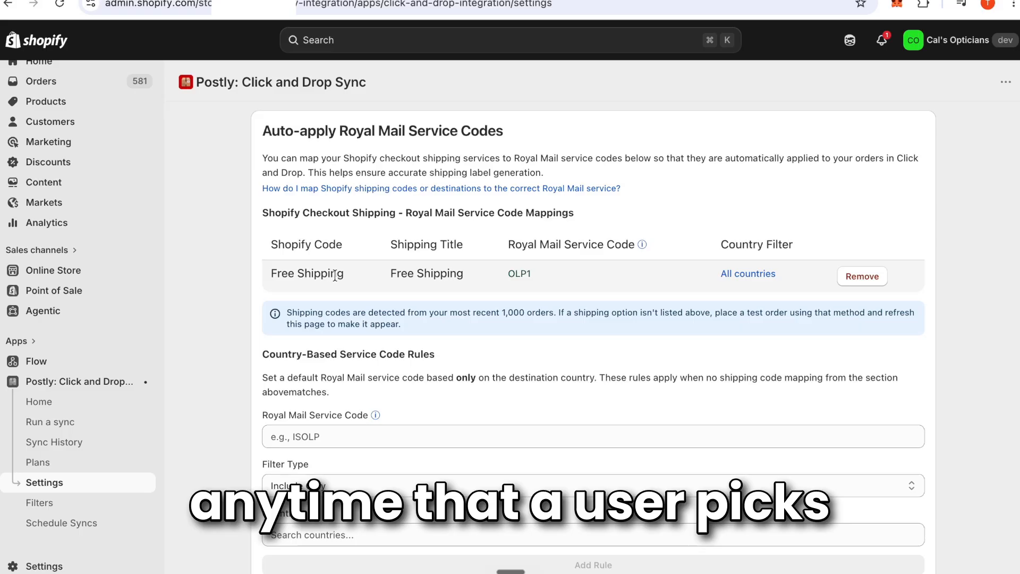
double_click(520, 275)
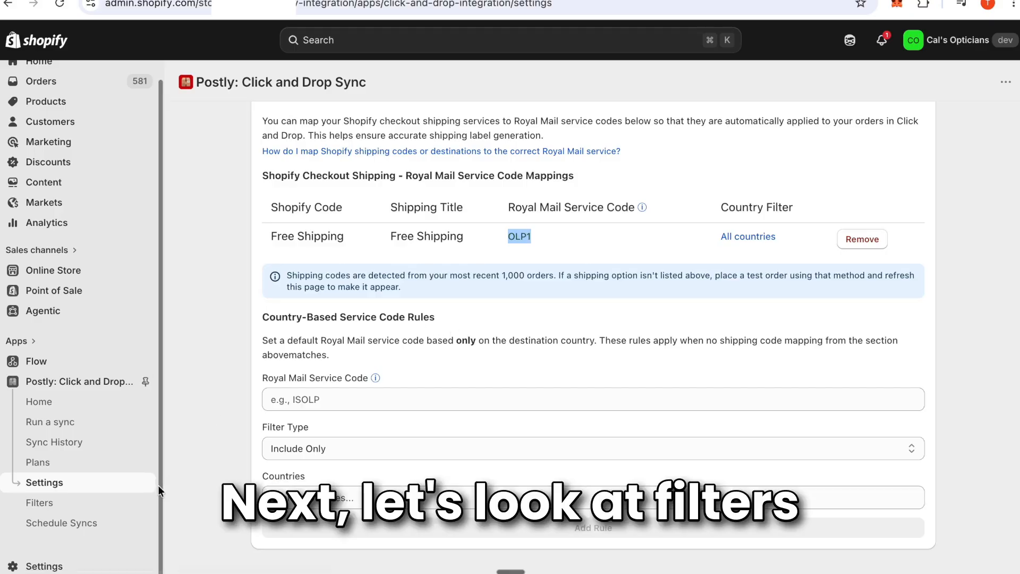
Start a new order filter with Shipping Address Country as the filter type.
left_click(129, 507)
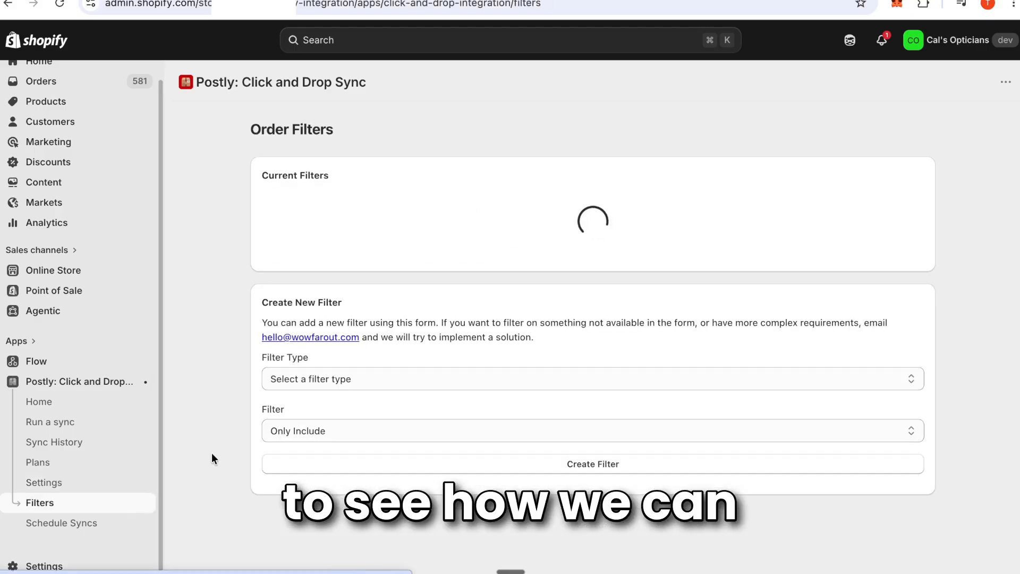
scroll(438, 316, "down", 2)
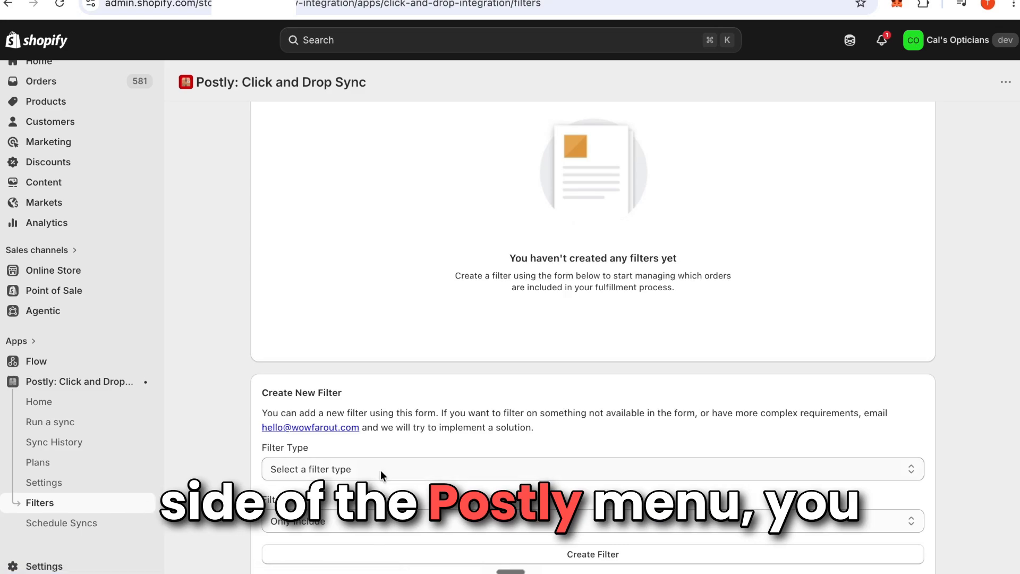
left_click(395, 469)
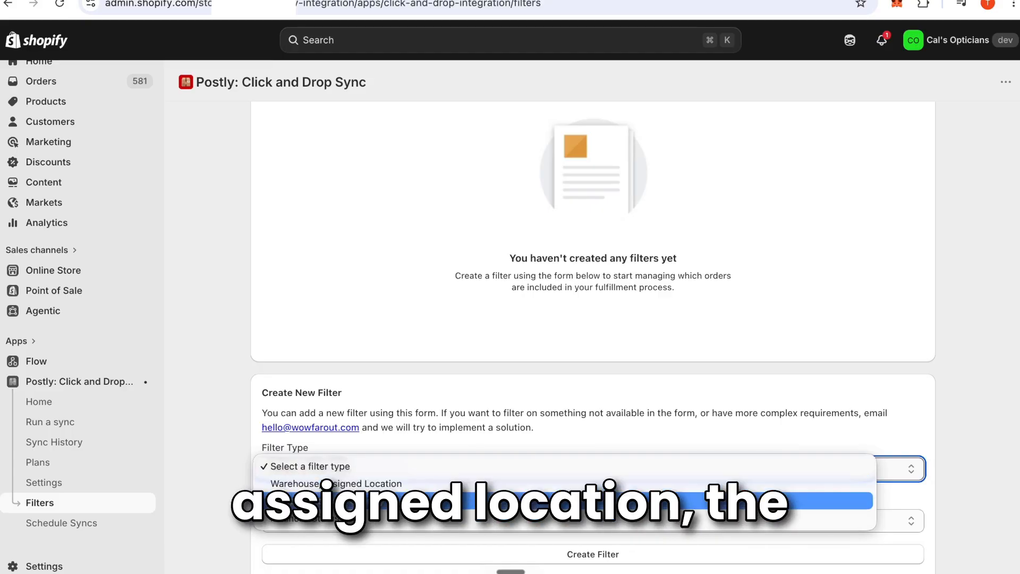
left_click(399, 500)
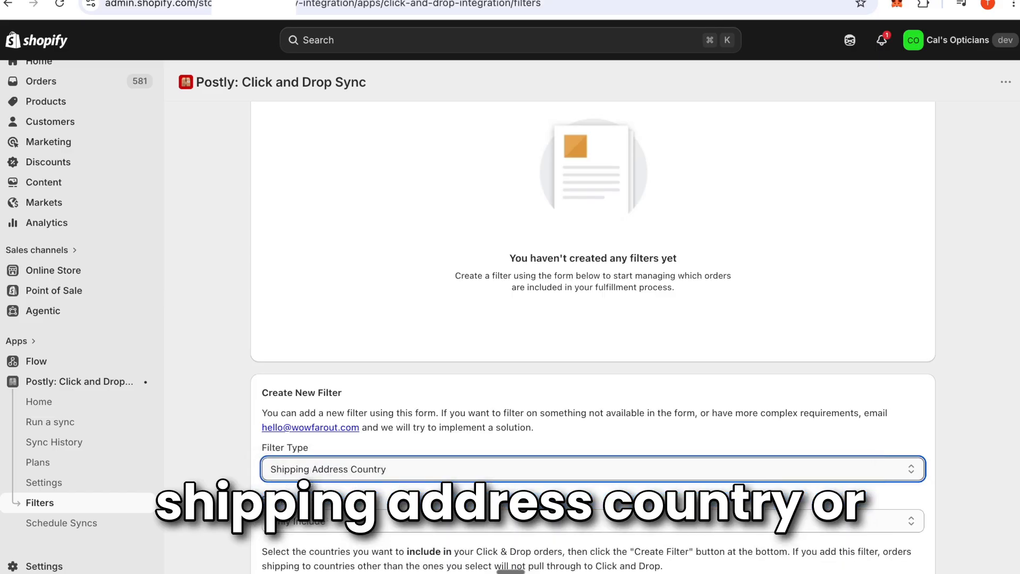
left_click(396, 474)
left_click(417, 488)
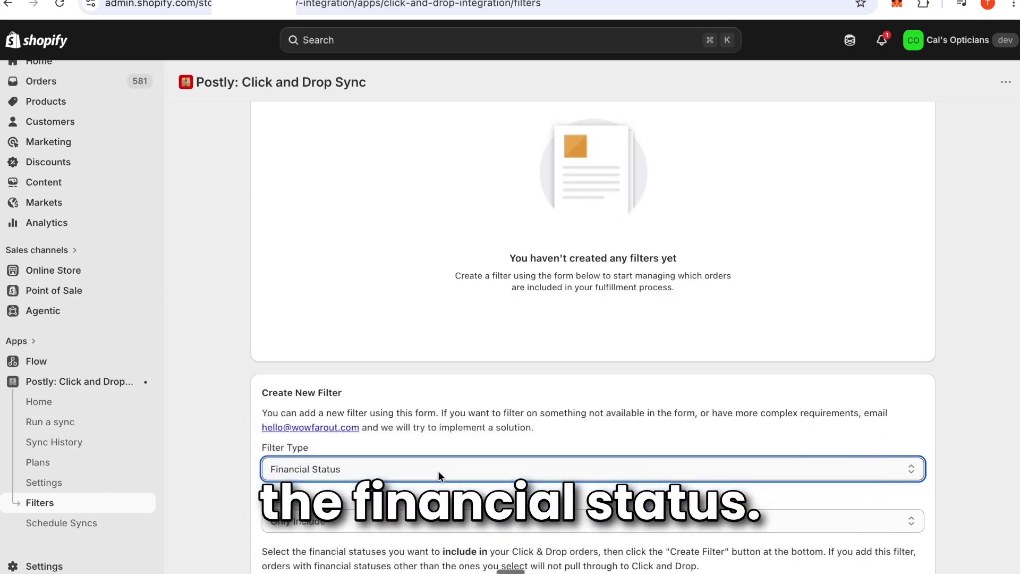
scroll(441, 457, "down", 1)
left_click(450, 445)
left_click(450, 424)
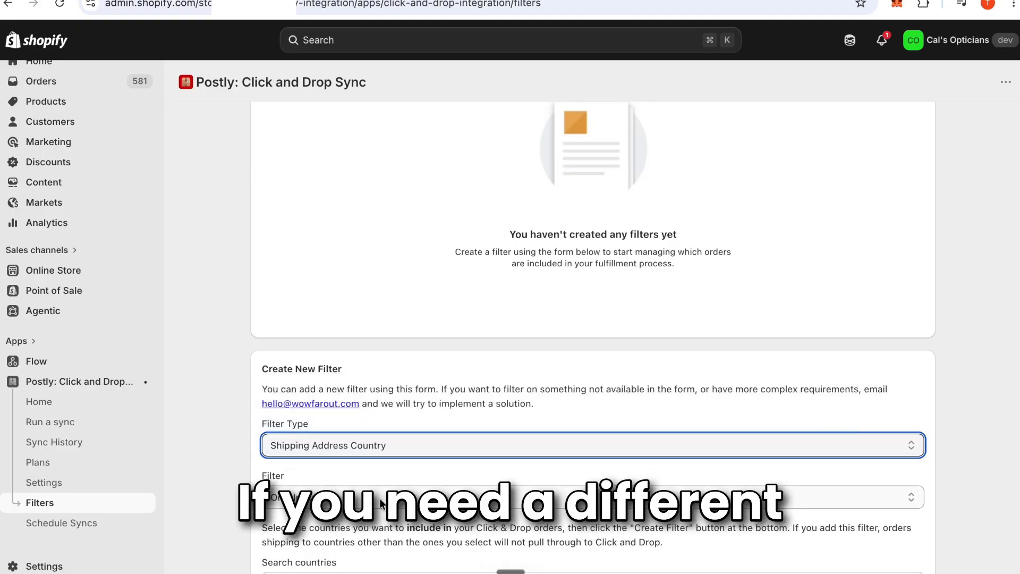
Set the filter to Only Include GB (United Kingdom) and create it.
scroll(397, 446, "down", 3)
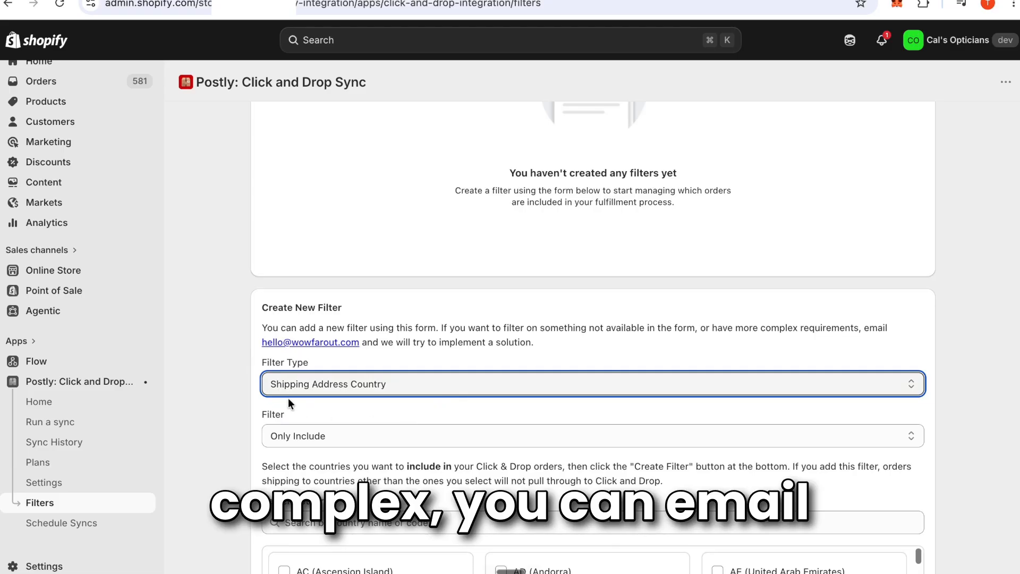
scroll(231, 441, "down", 1)
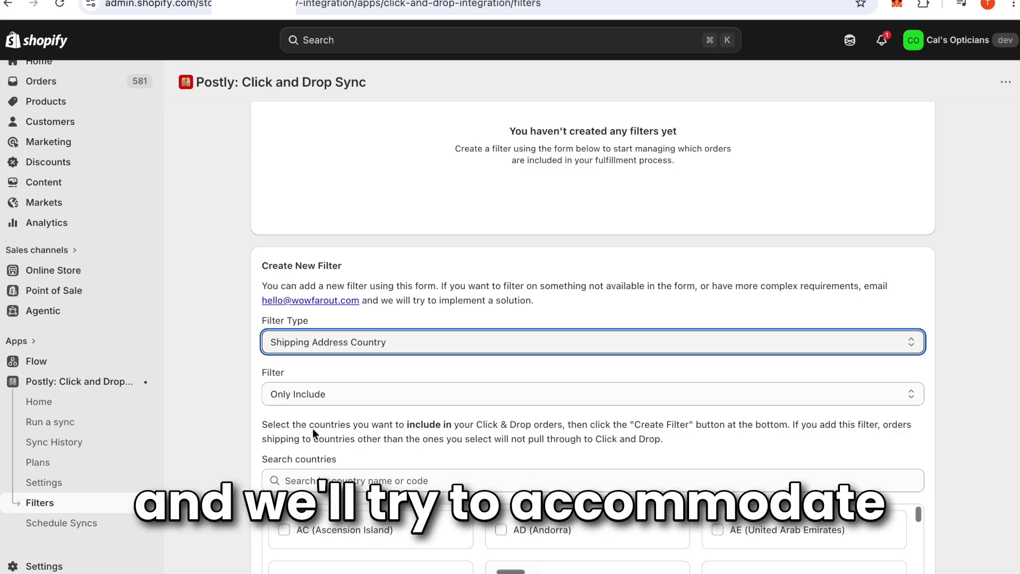
scroll(314, 428, "down", 1)
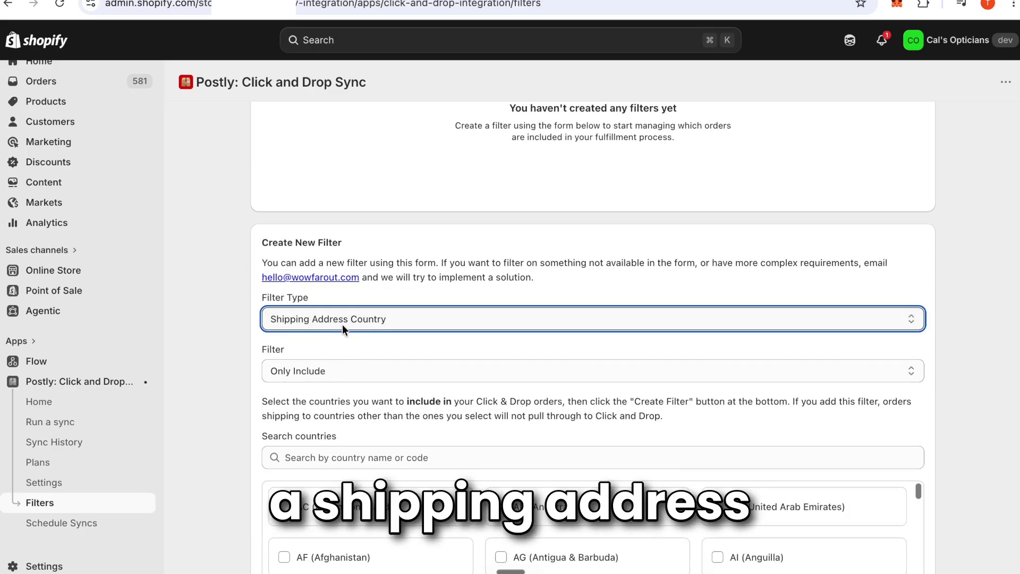
left_click(349, 375)
left_click(351, 372)
left_click(349, 453)
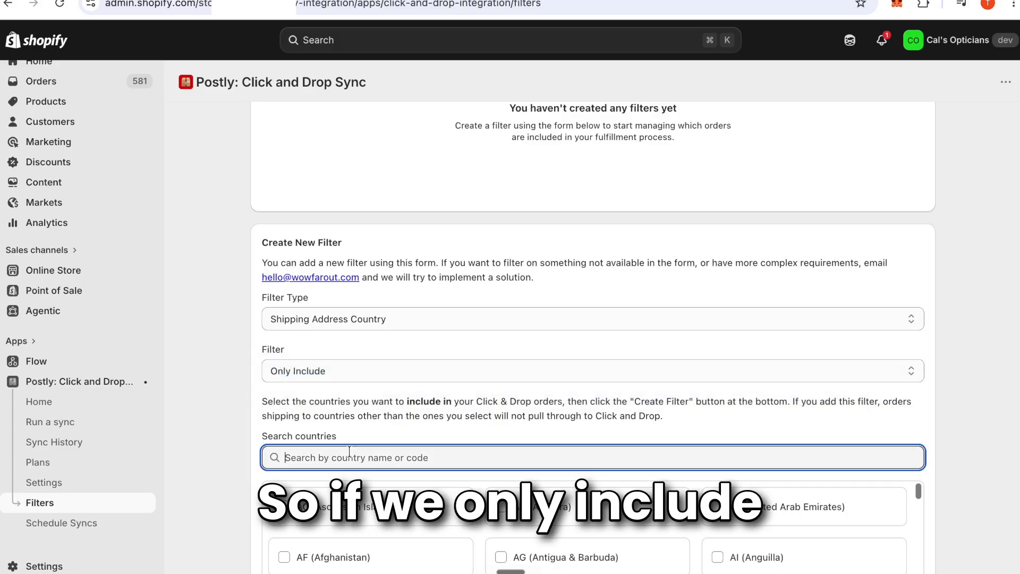
type("unt")
key("BackSpace")
type("i")
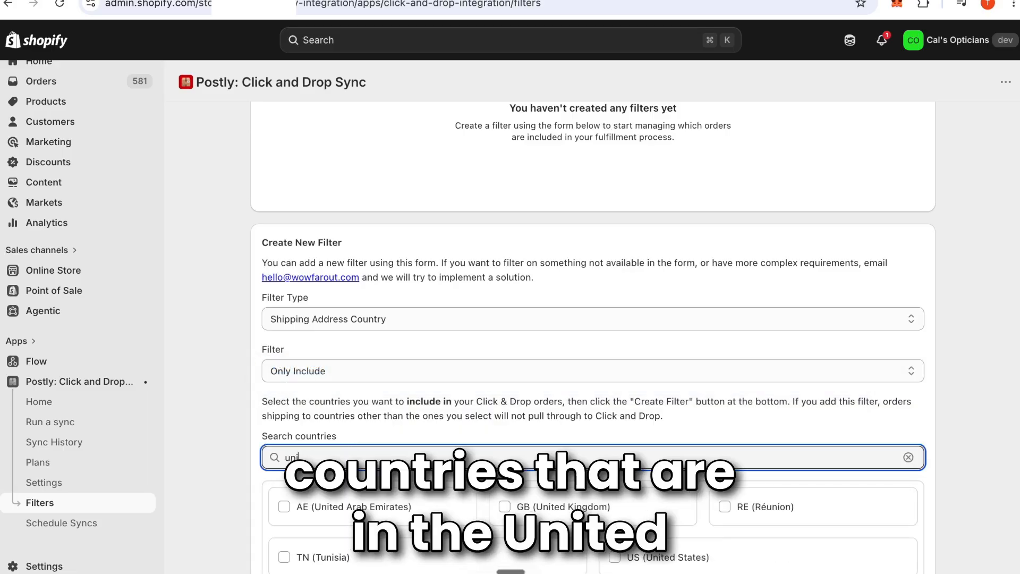
key("BackSpace")
left_click(387, 542)
scroll(405, 409, "down", 3)
left_click(592, 564)
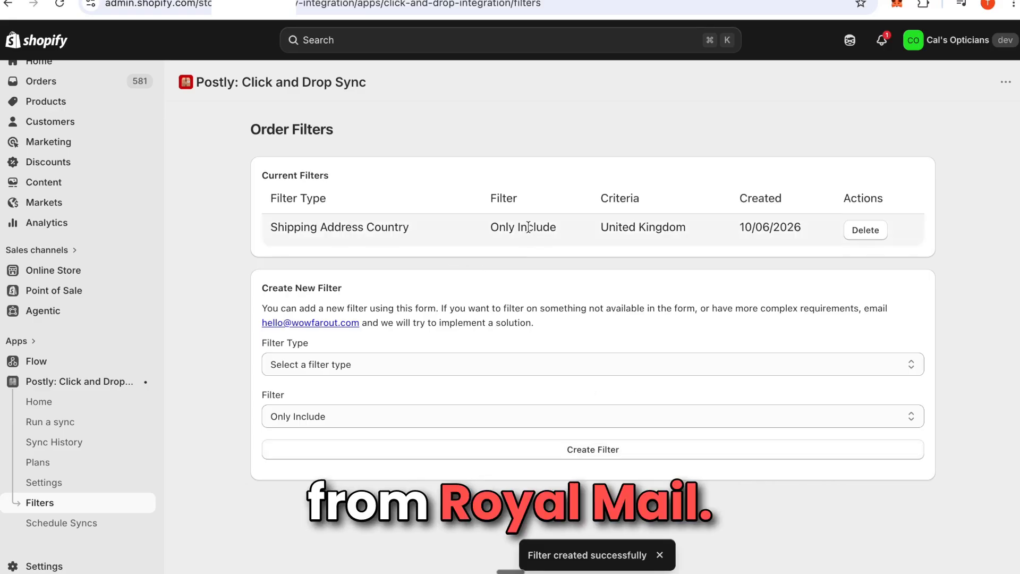
Create a Financial Status filter set to Only Include, with Paid ticked.
left_click(556, 364)
left_click(556, 410)
scroll(553, 358, "down", 2)
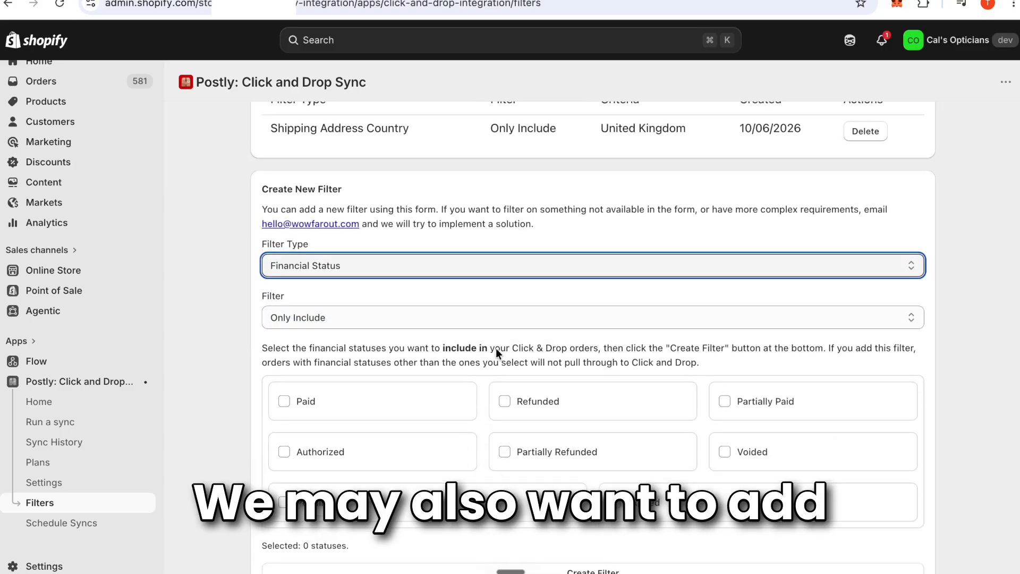
left_click(286, 398)
scroll(416, 335, "down", 1)
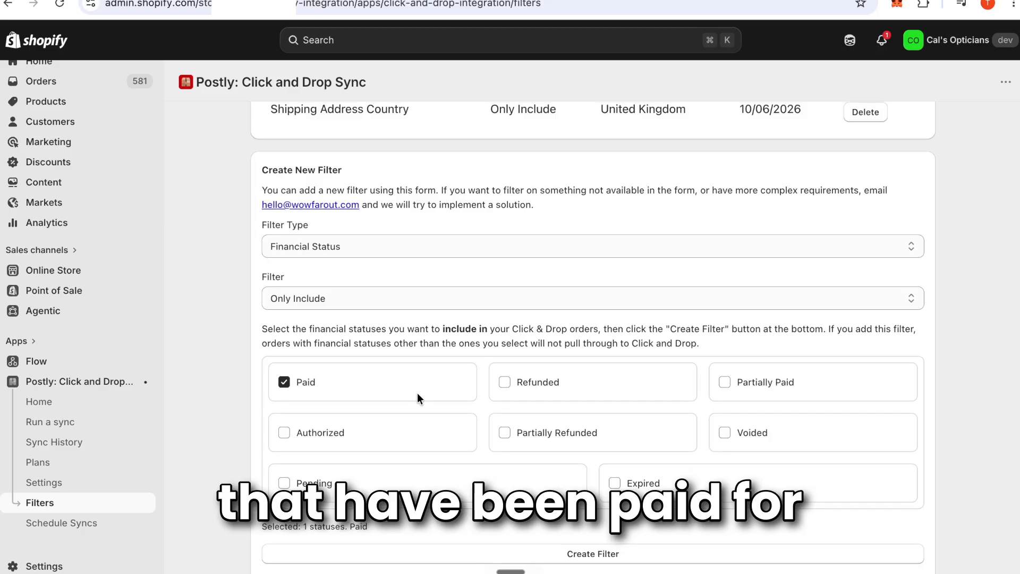
left_click(622, 560)
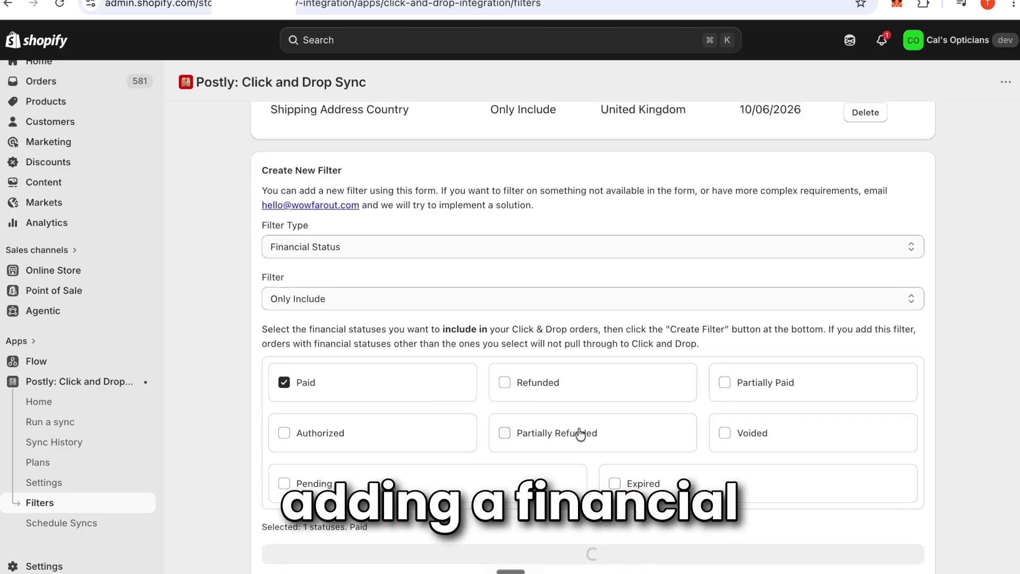